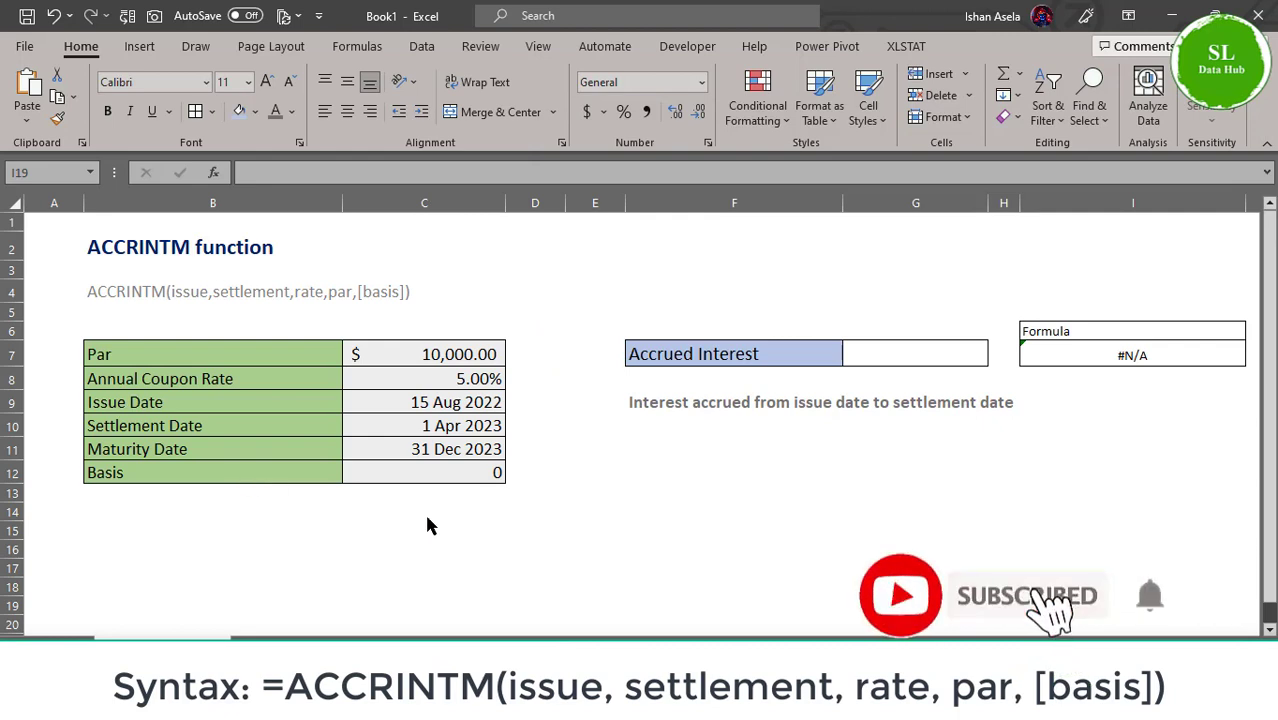
- Start an ACCRINTM formula in the Accrued Interest cell G7
click(871, 355)
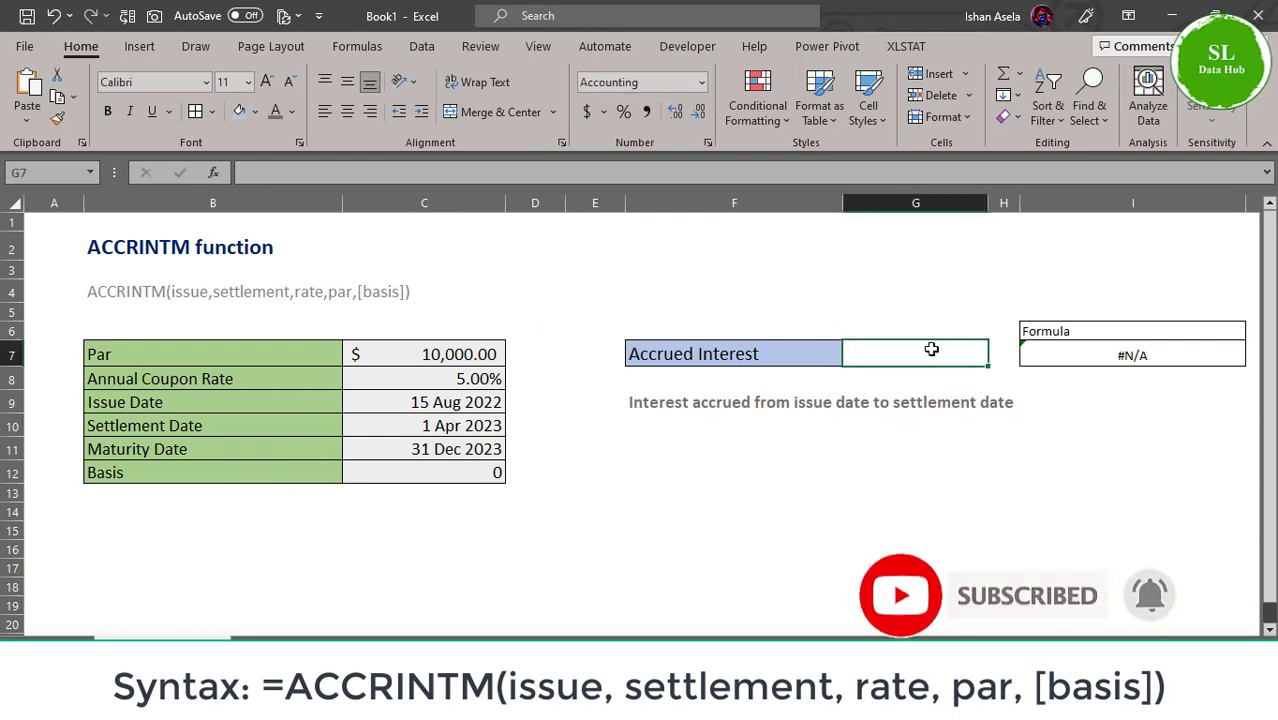
click(546, 178)
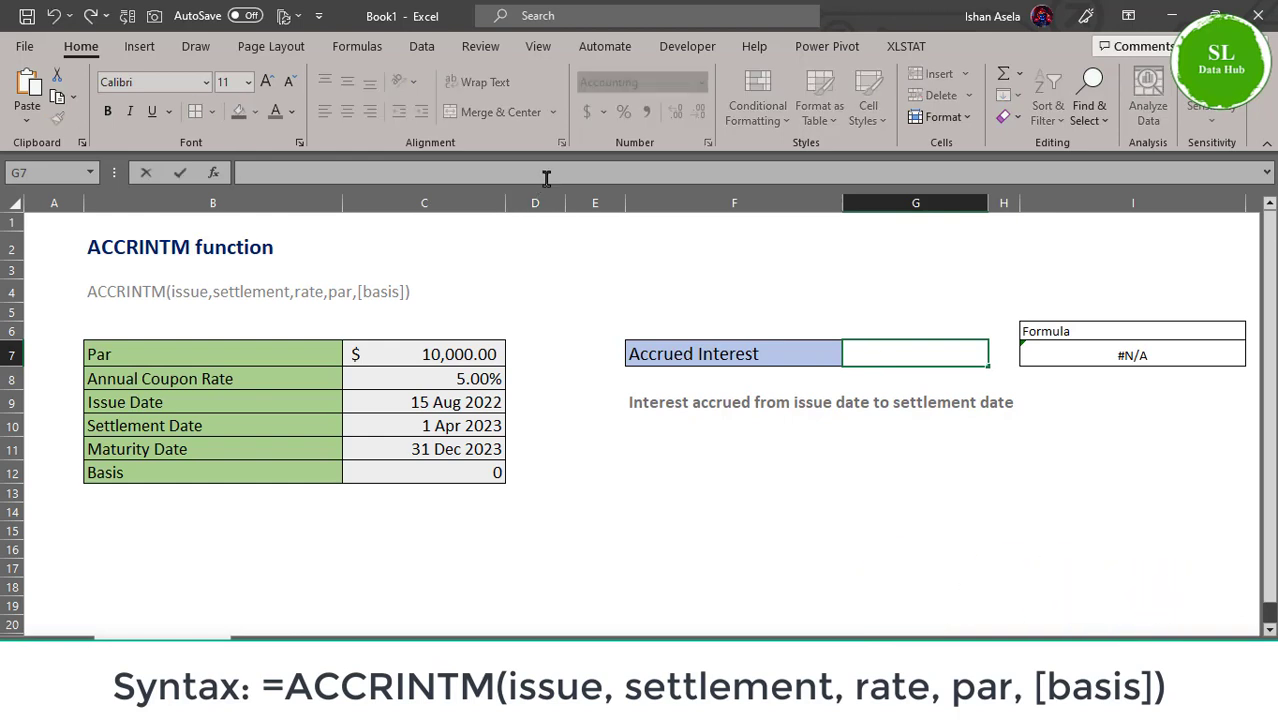
text(=)
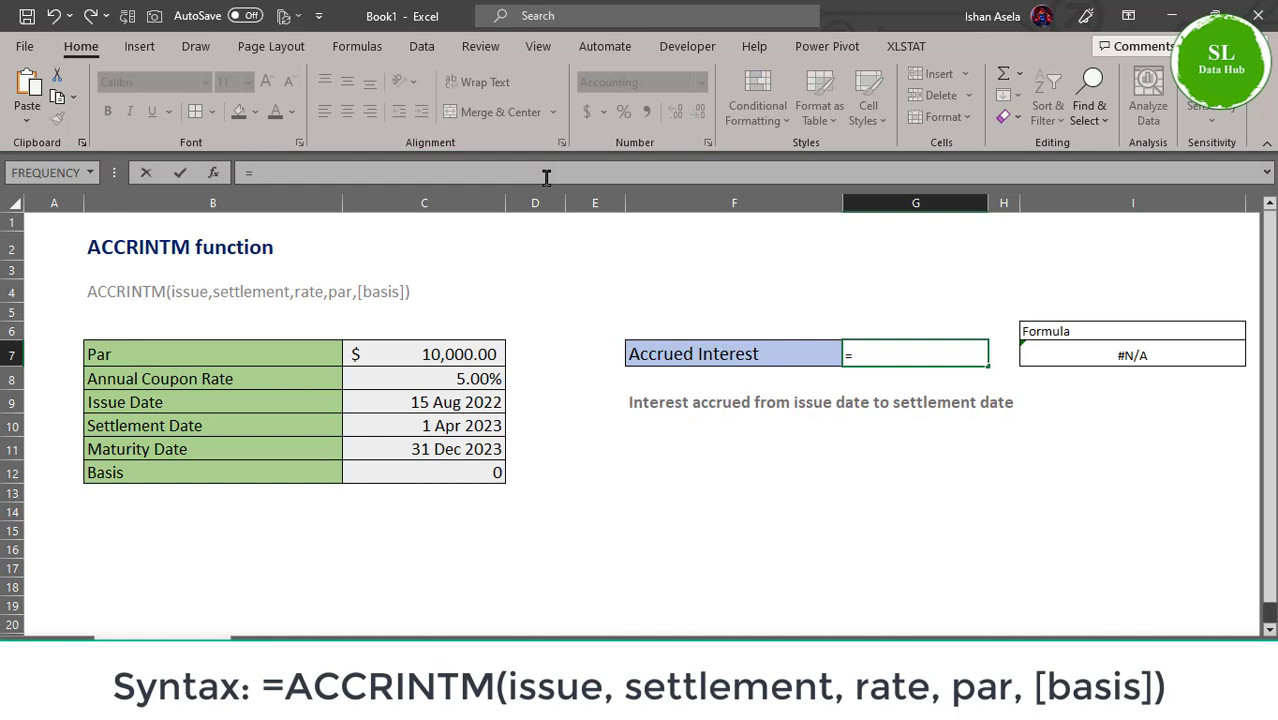
text(a)
text(c)
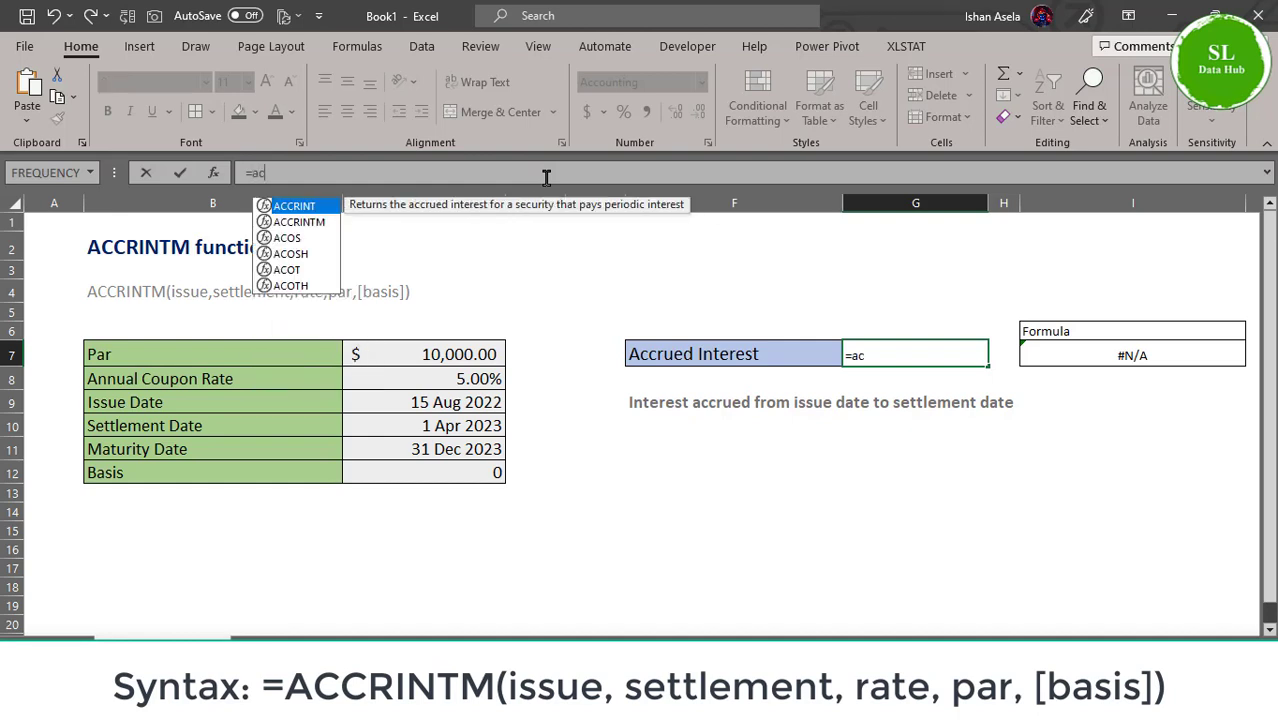
click(310, 223)
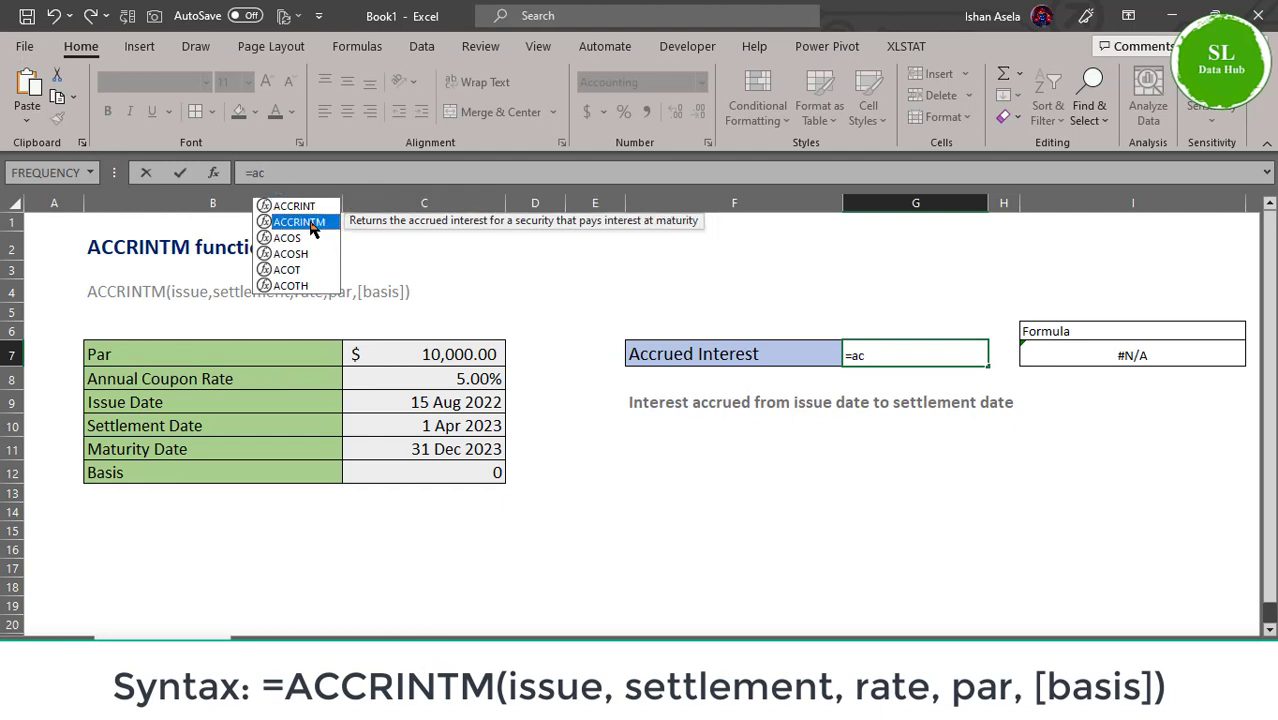
double_click(310, 223)
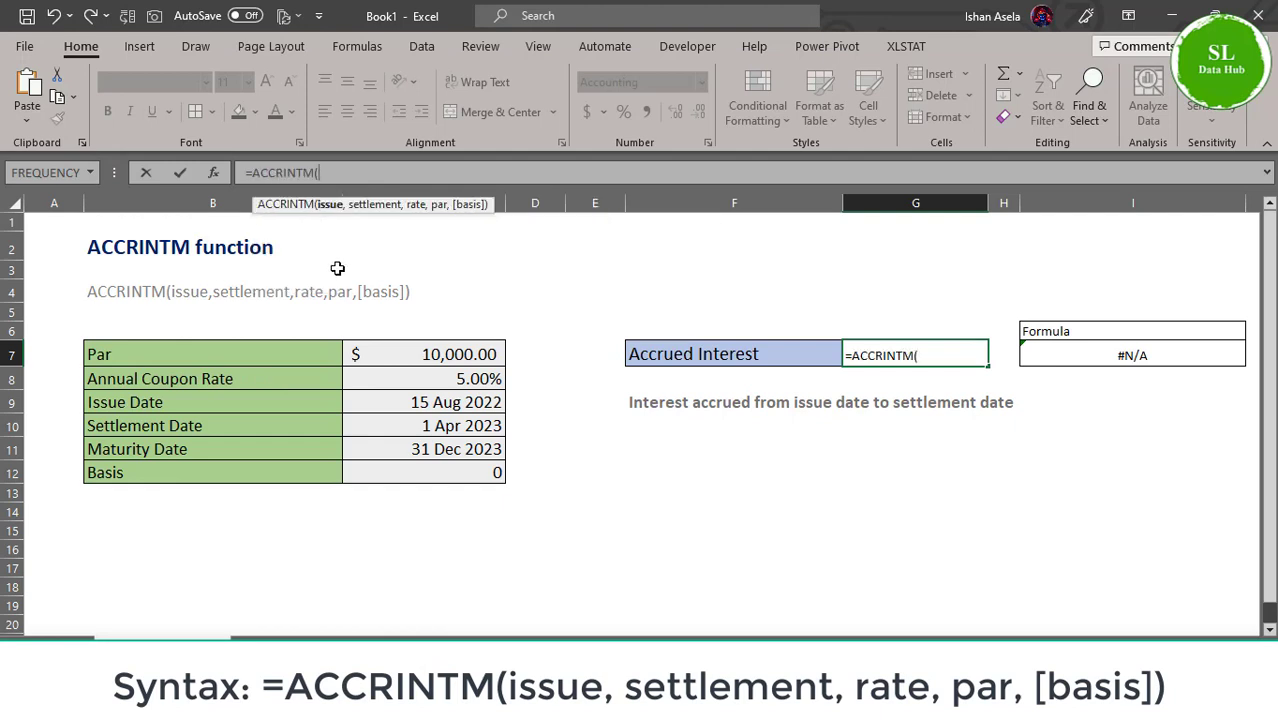
- Fill in the ACCRINTM arguments C9, C10, C8, C7, C12 and close the parenthesis
click(385, 406)
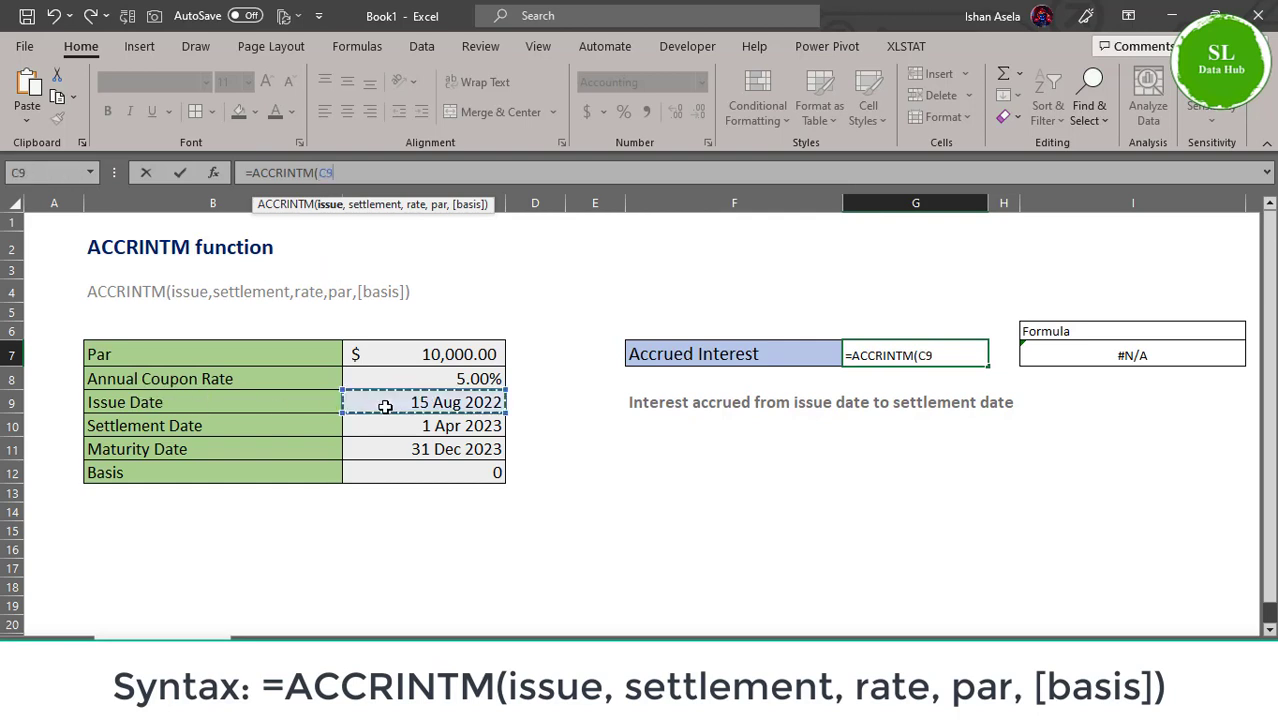
text(,)
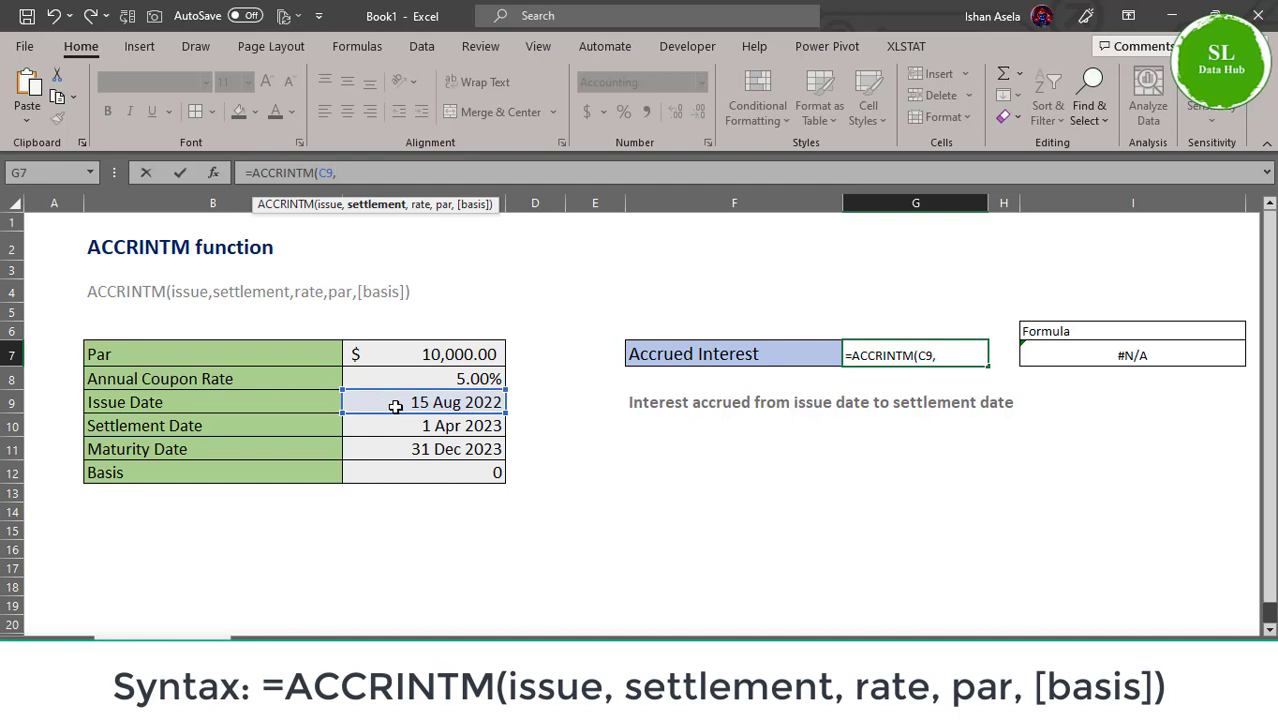
click(405, 429)
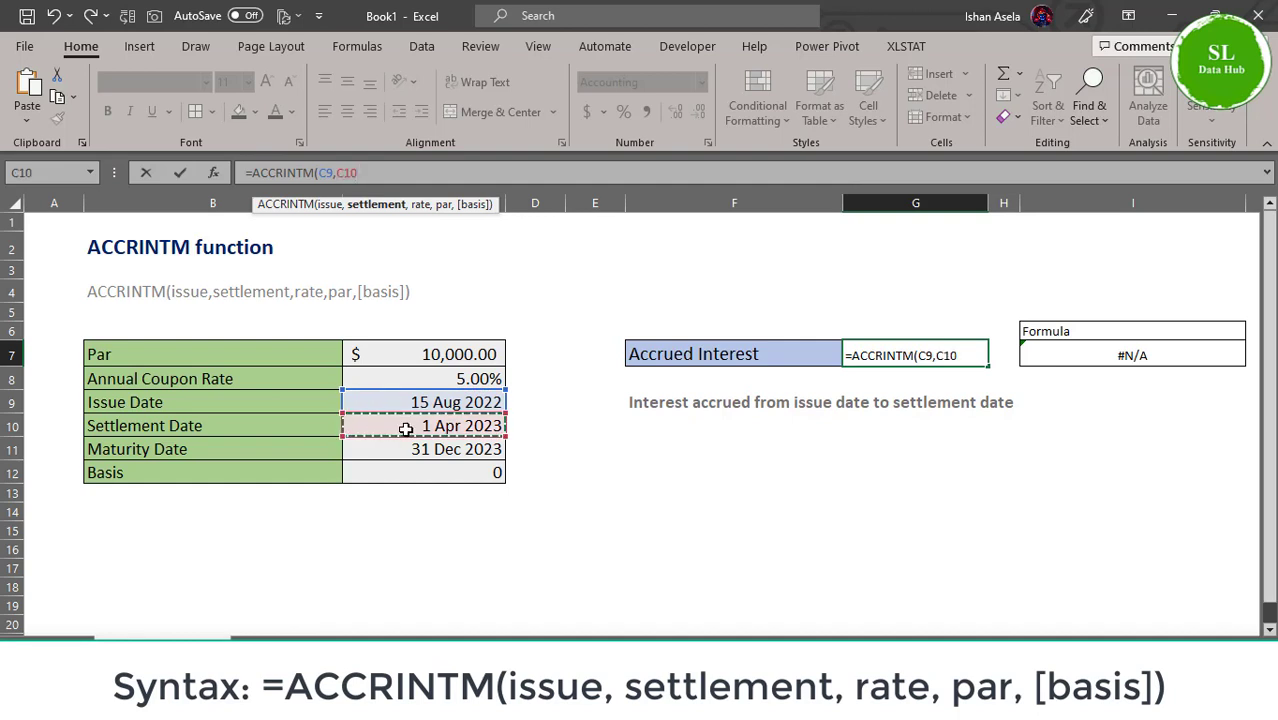
text(,)
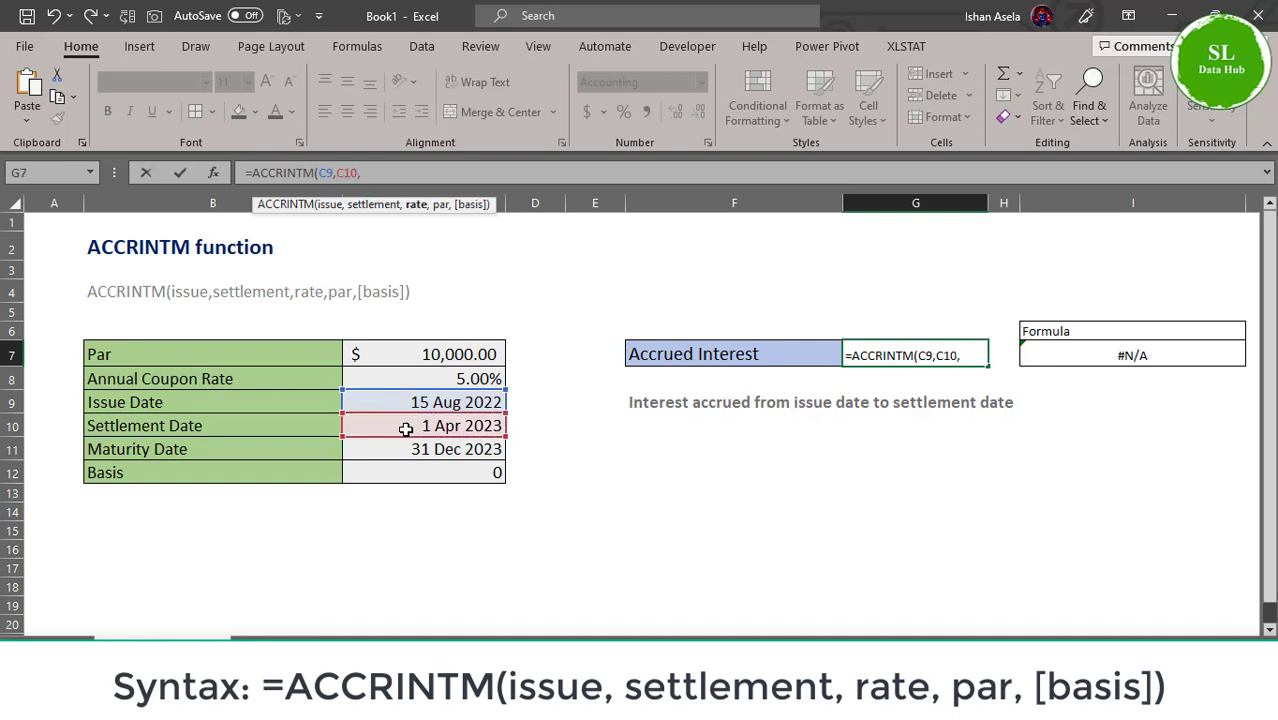
click(423, 381)
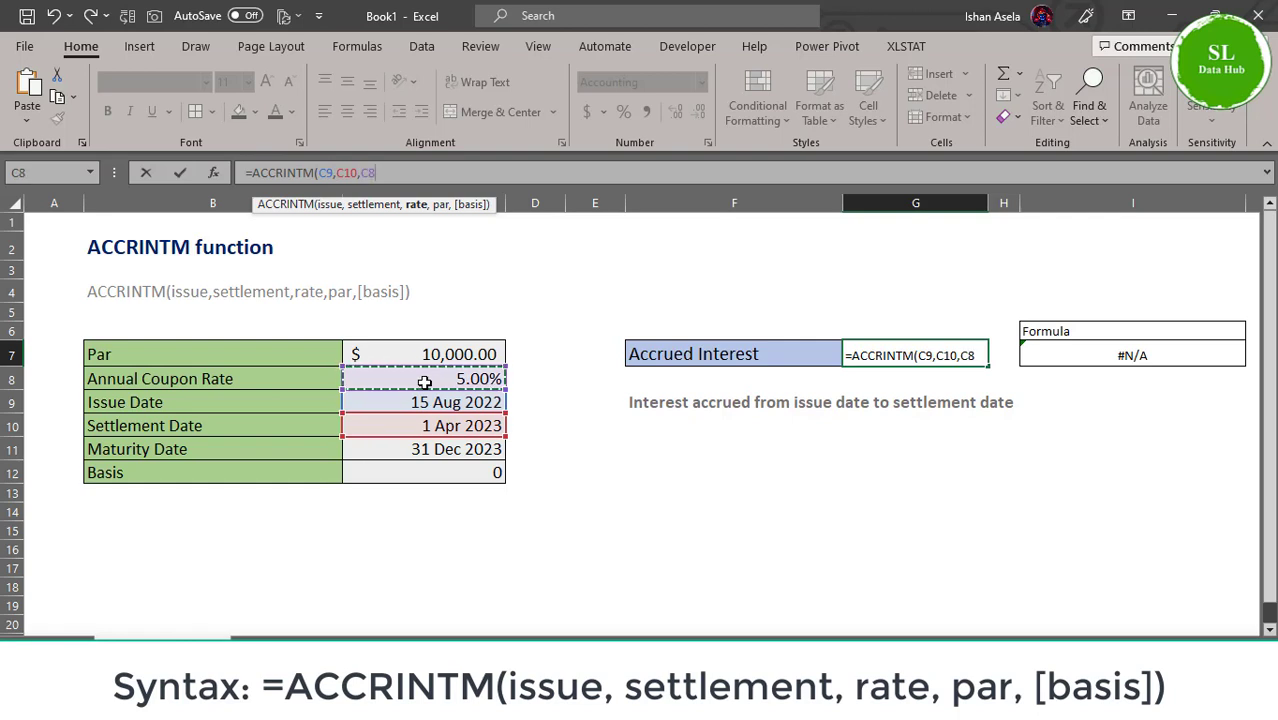
text(,)
click(438, 355)
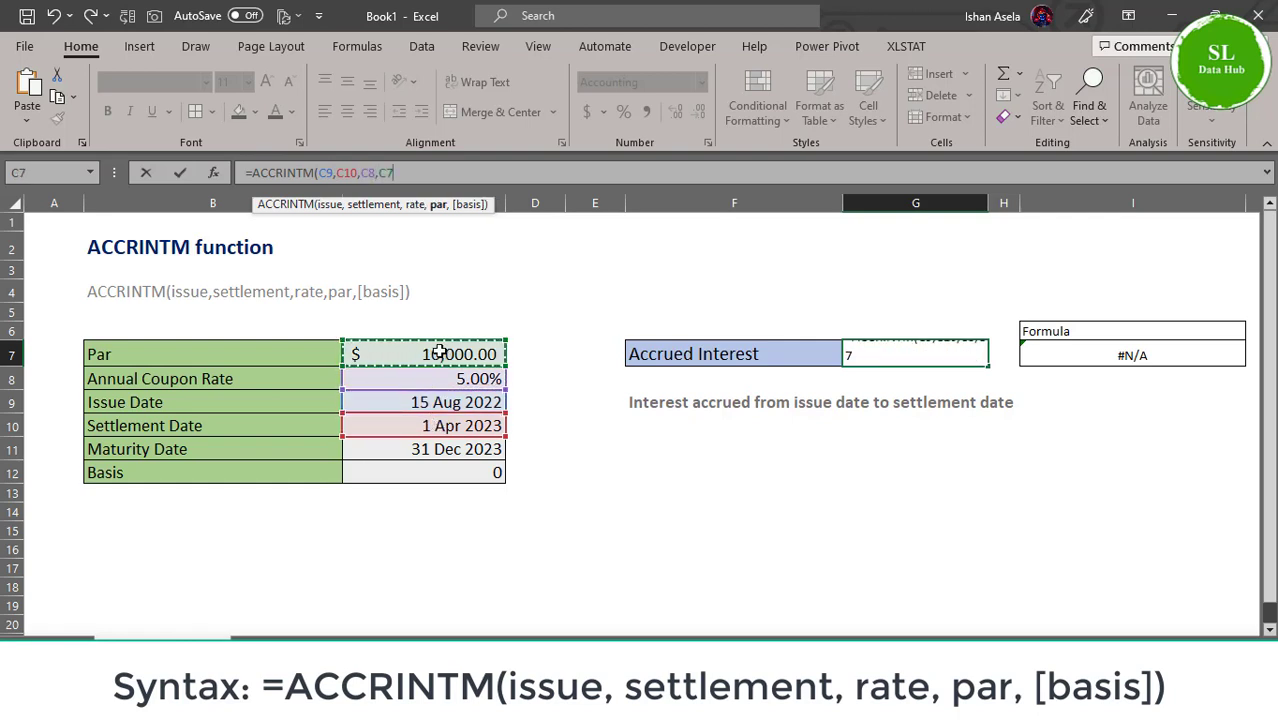
text(,)
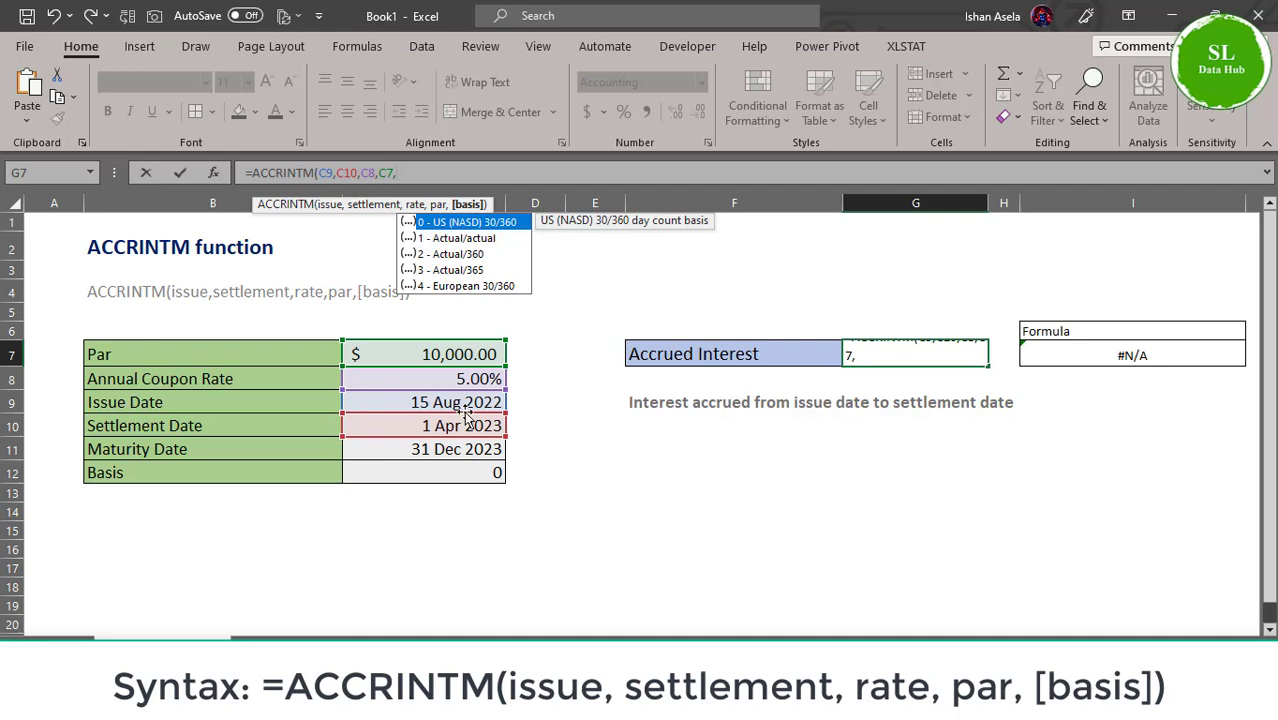
click(465, 476)
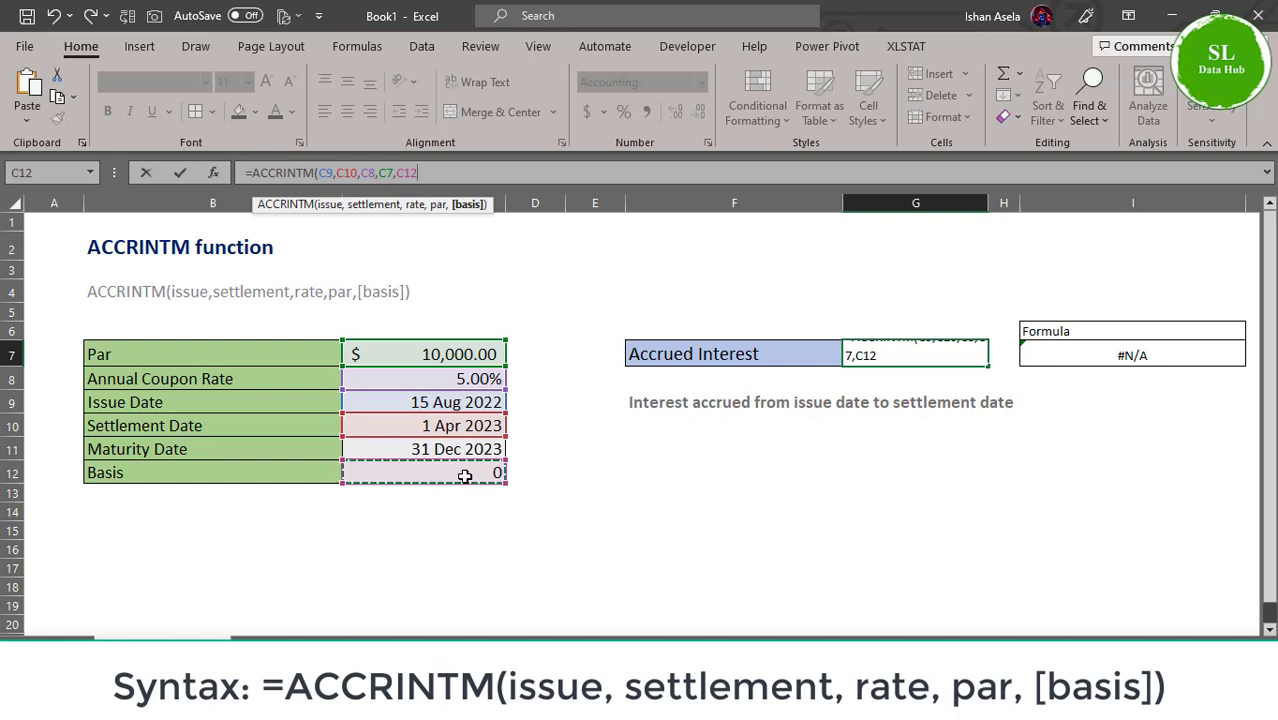
text())
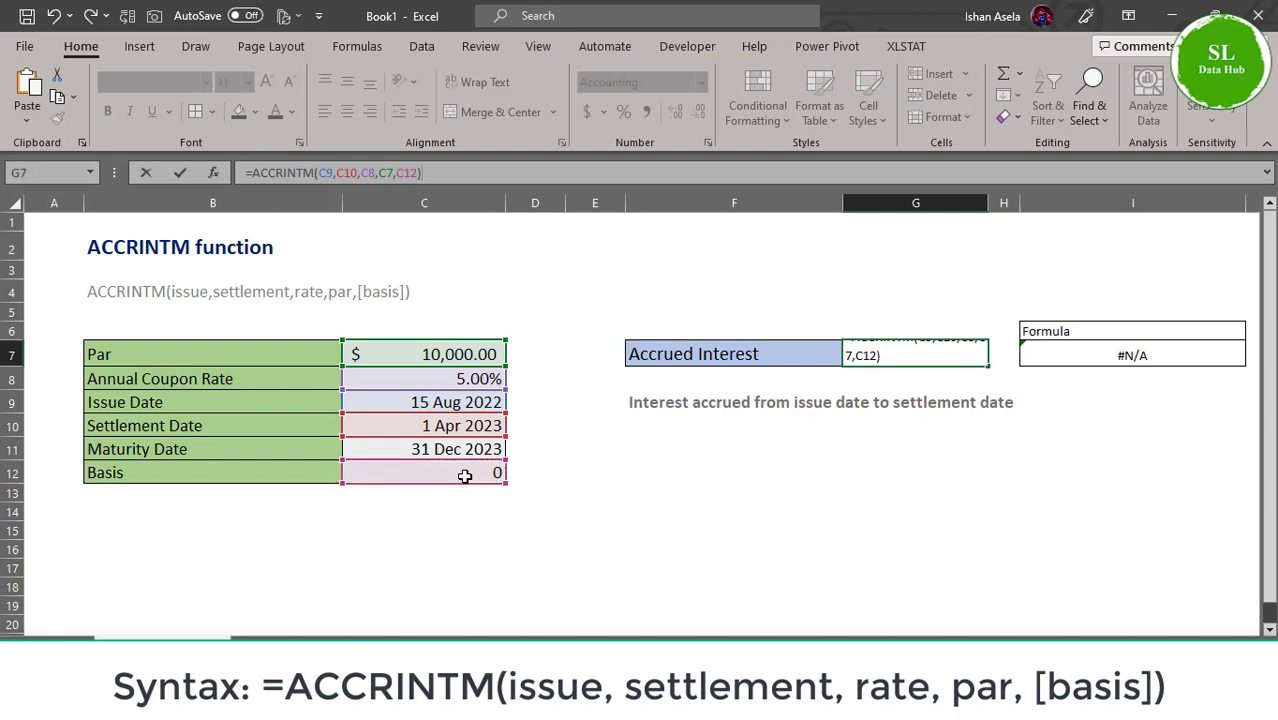
- Commit the formula so G7 shows $313.89, and enlarge that result to 18-point font
key(Return)
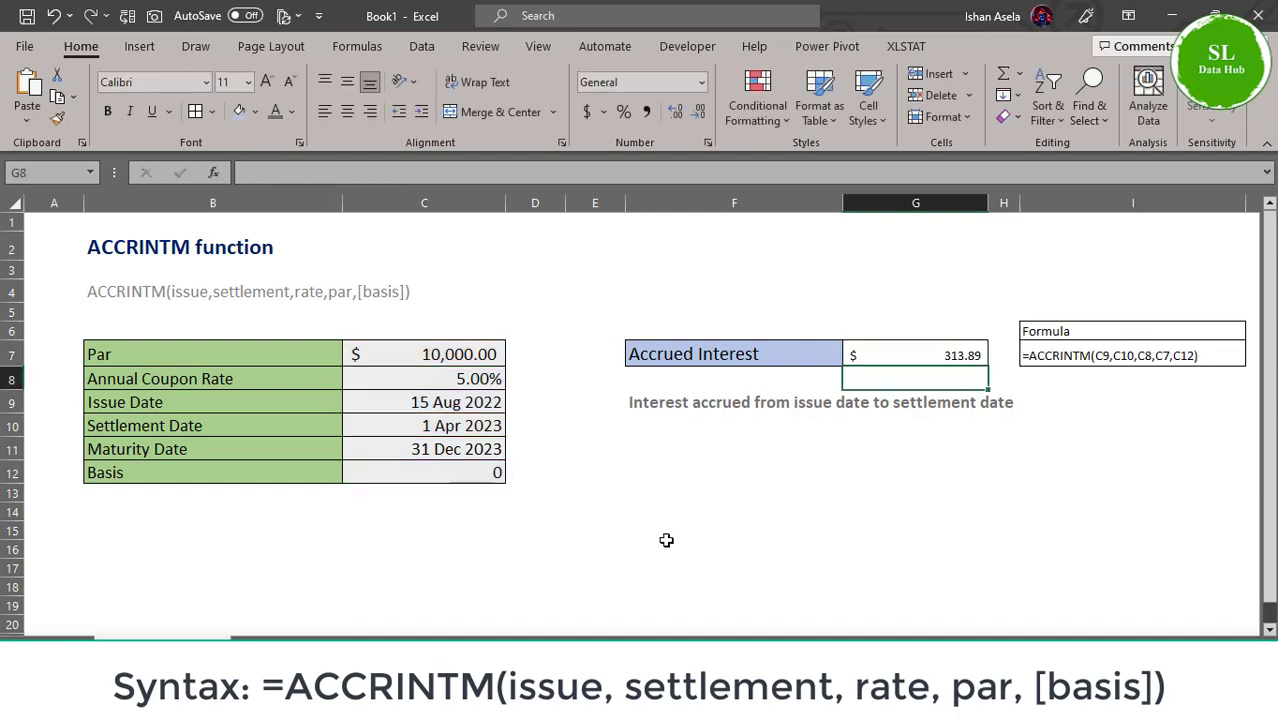
click(900, 352)
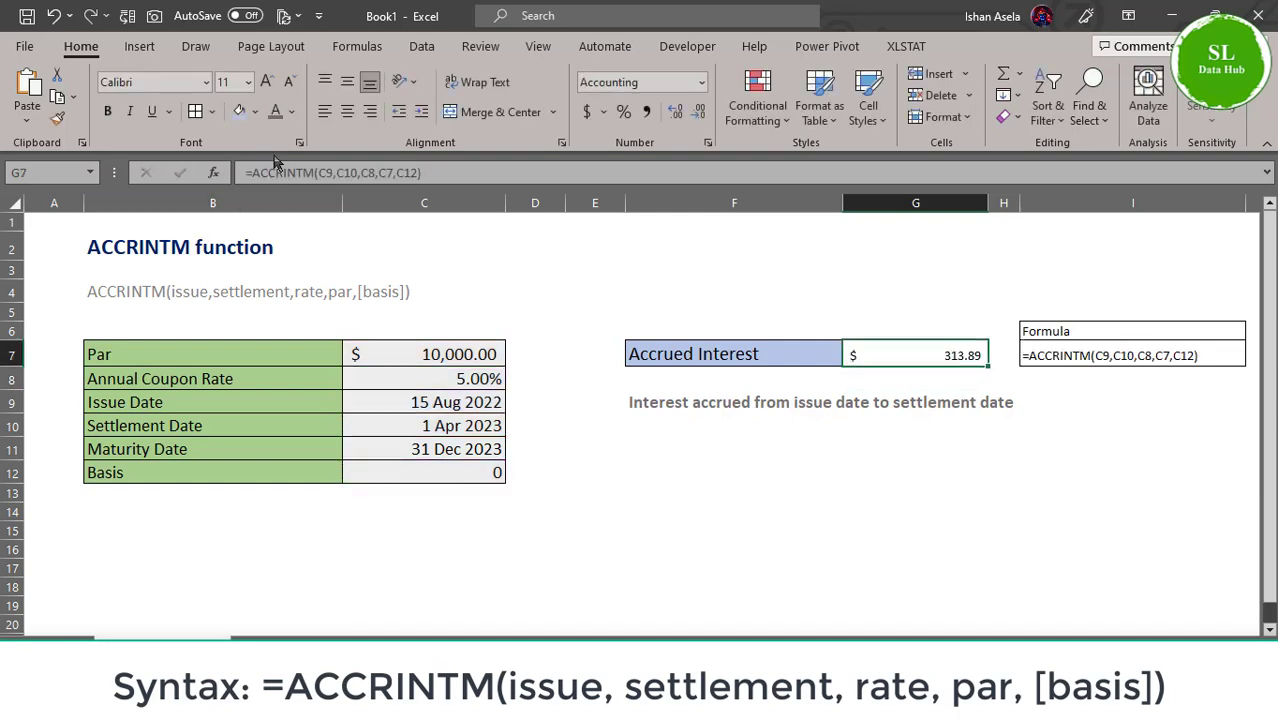
click(270, 81)
click(270, 81)
click(270, 81)
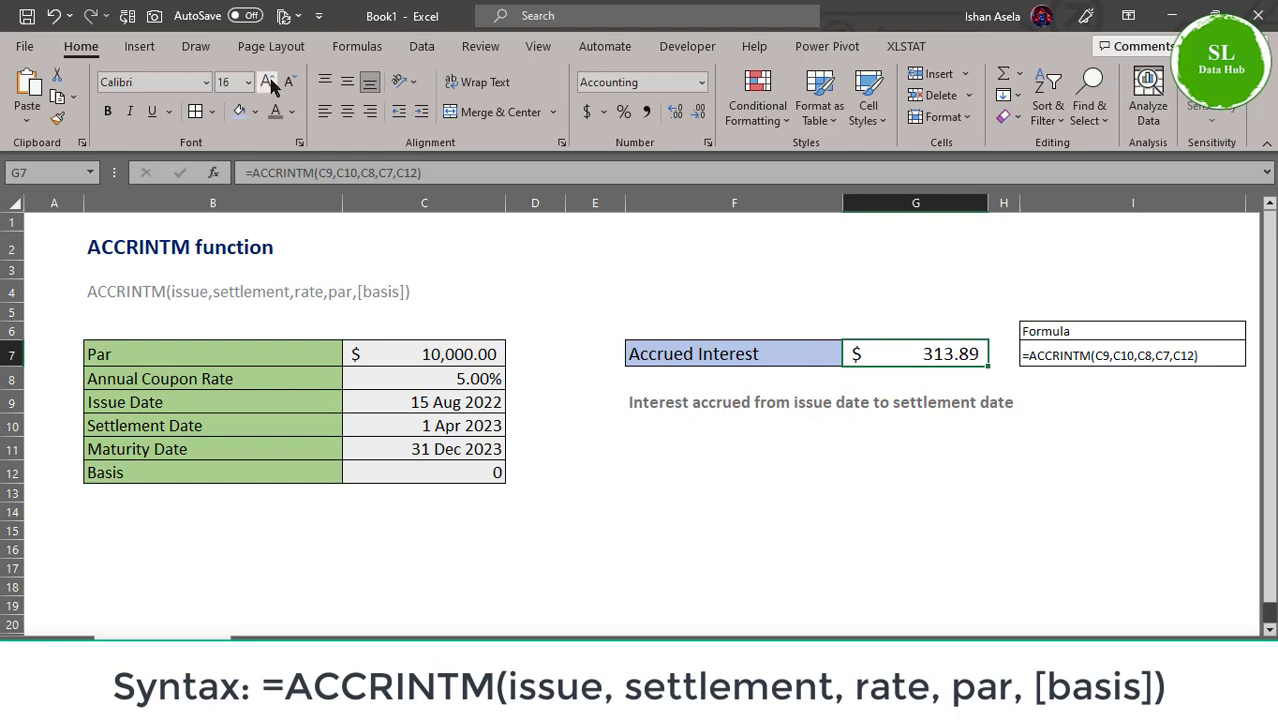
click(270, 81)
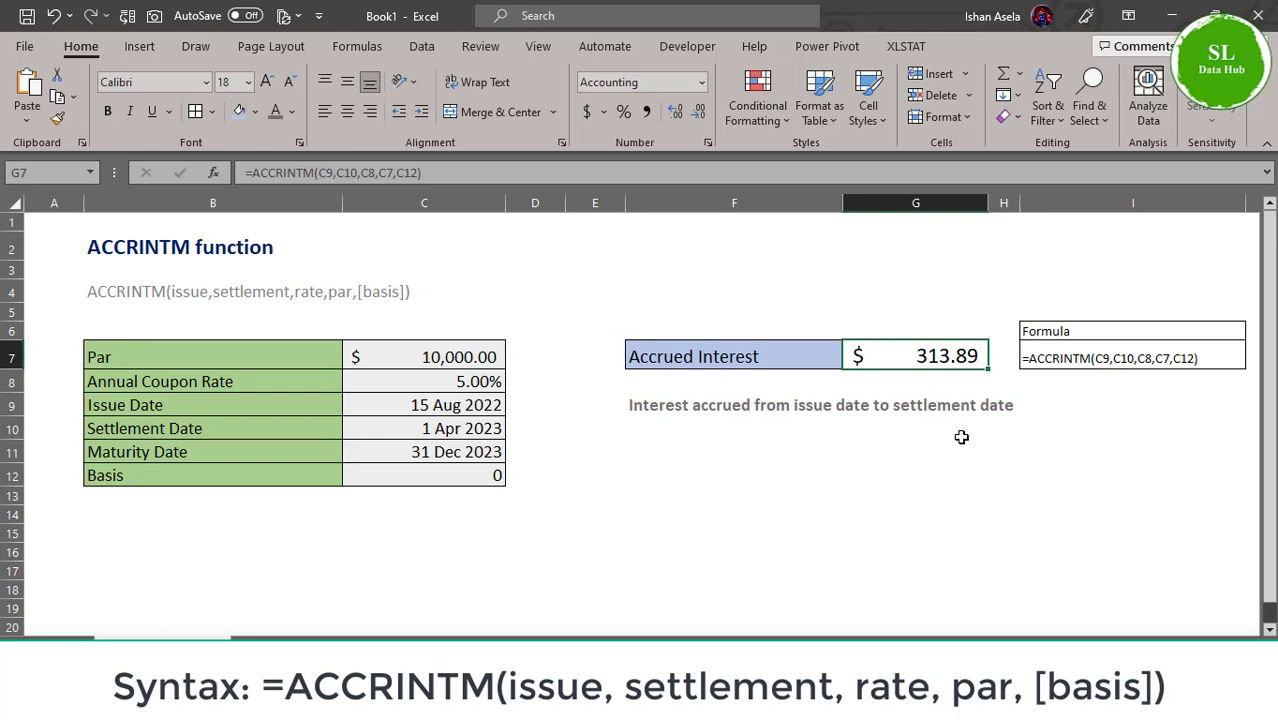
click(446, 355)
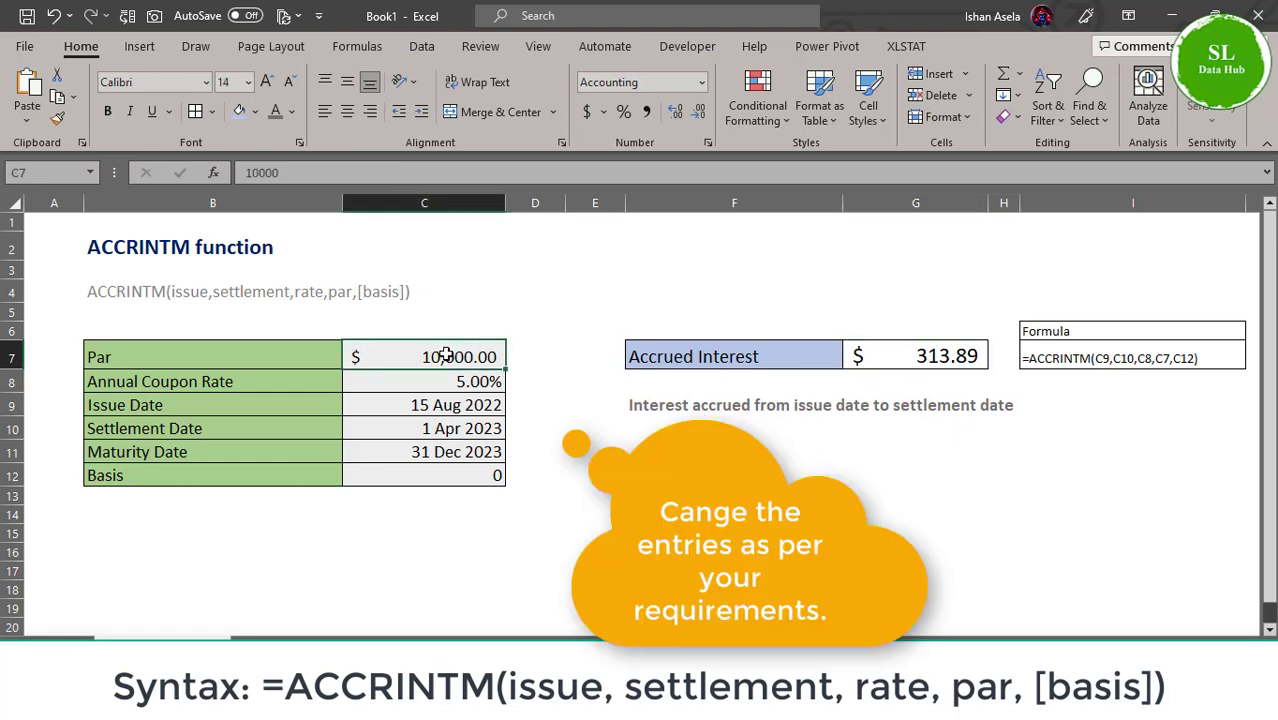
- Change the par value in C7 to 2000, then to 55,000
text(2)
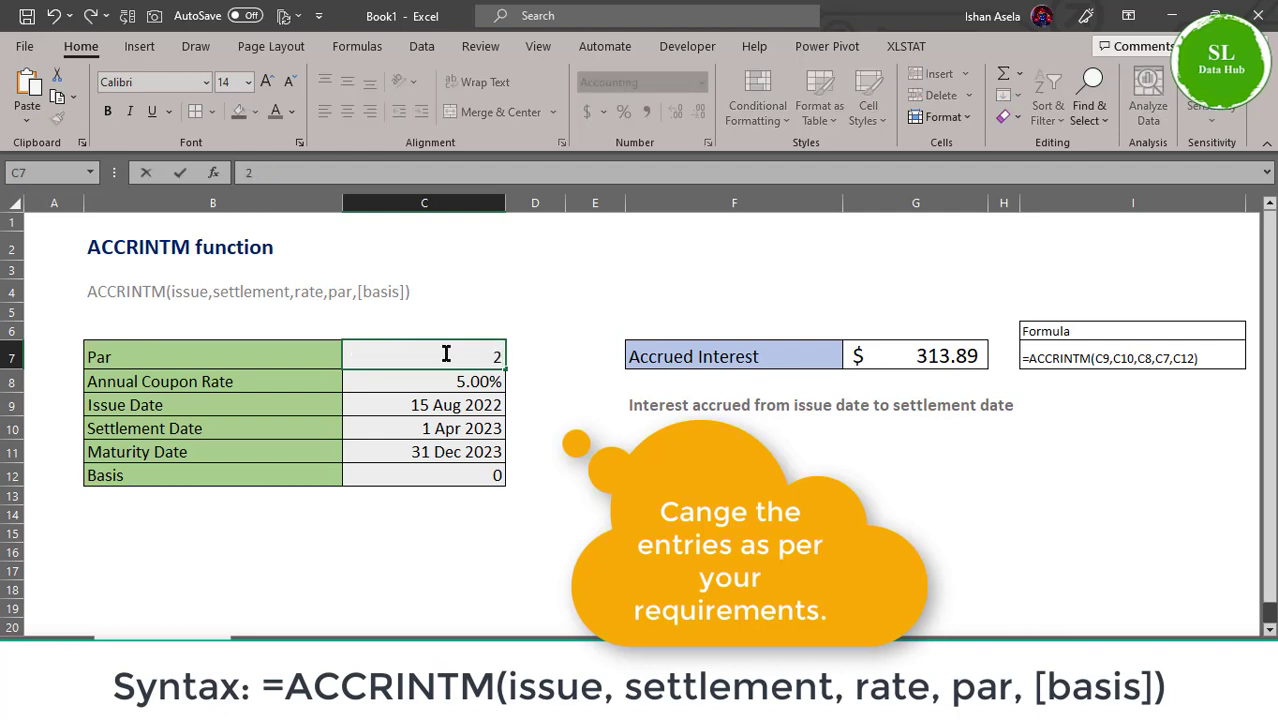
text(000)
key(Return)
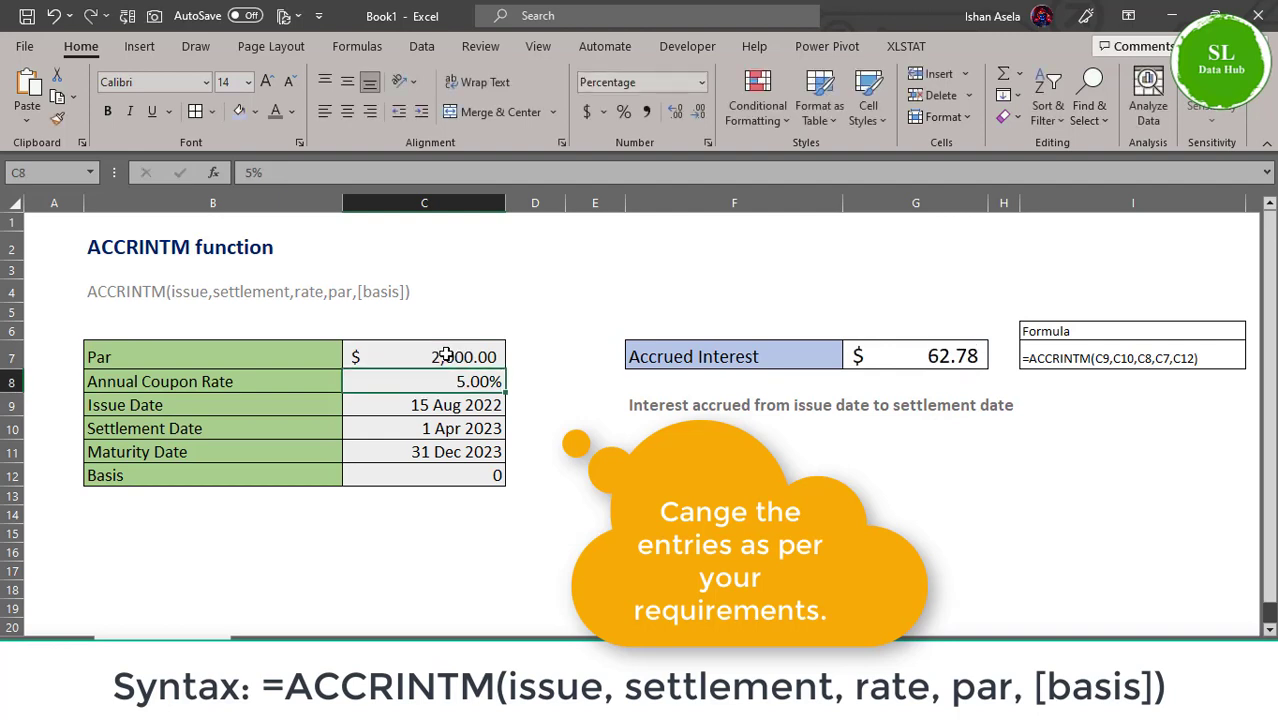
click(446, 356)
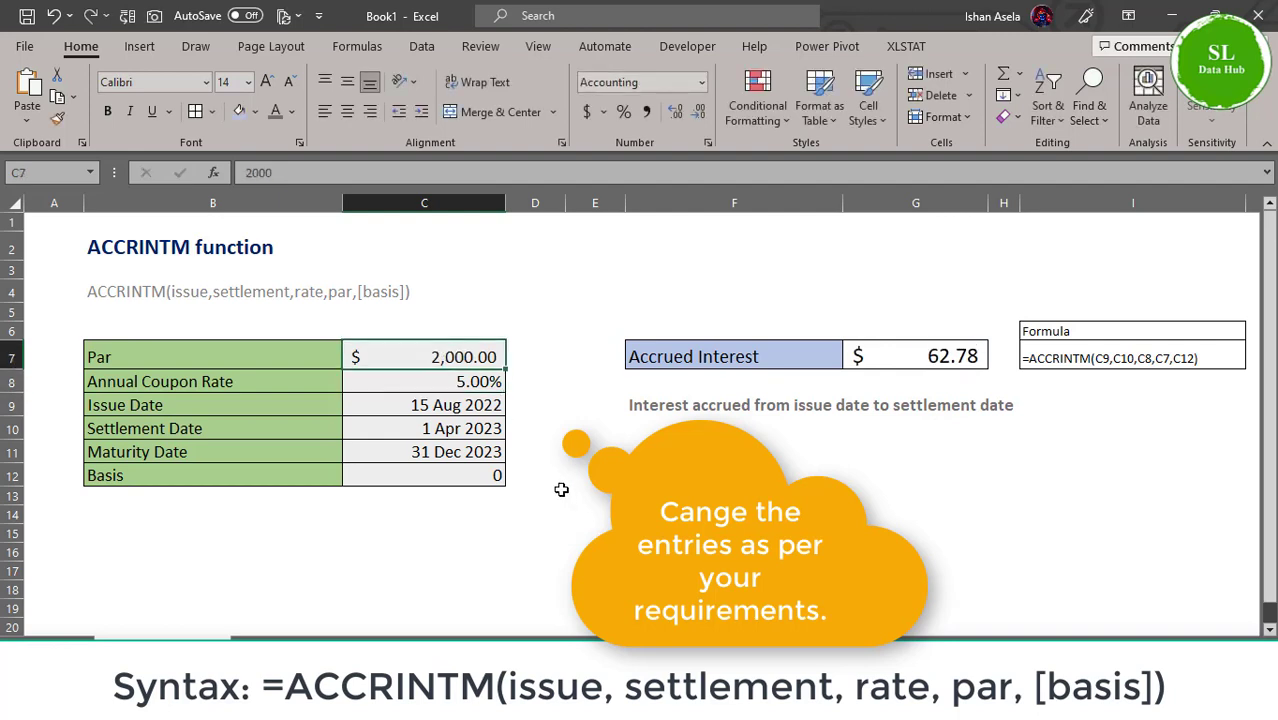
text(55)
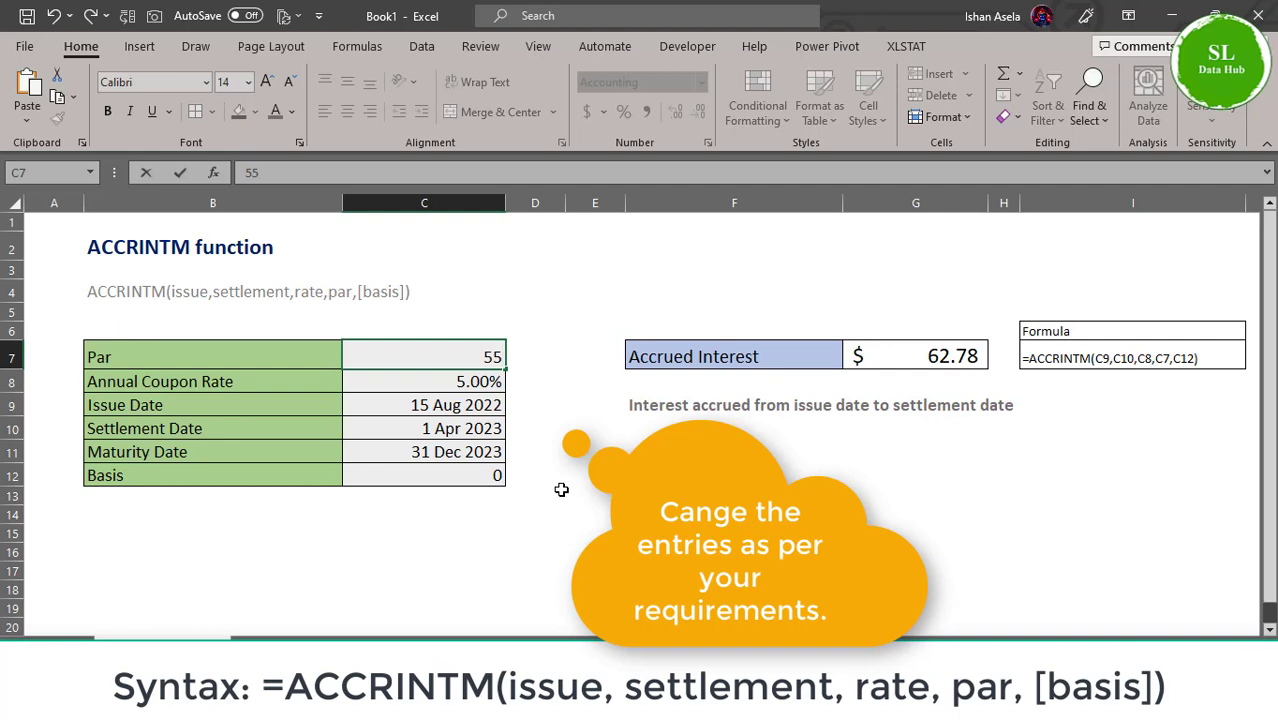
text(000)
key(Return)
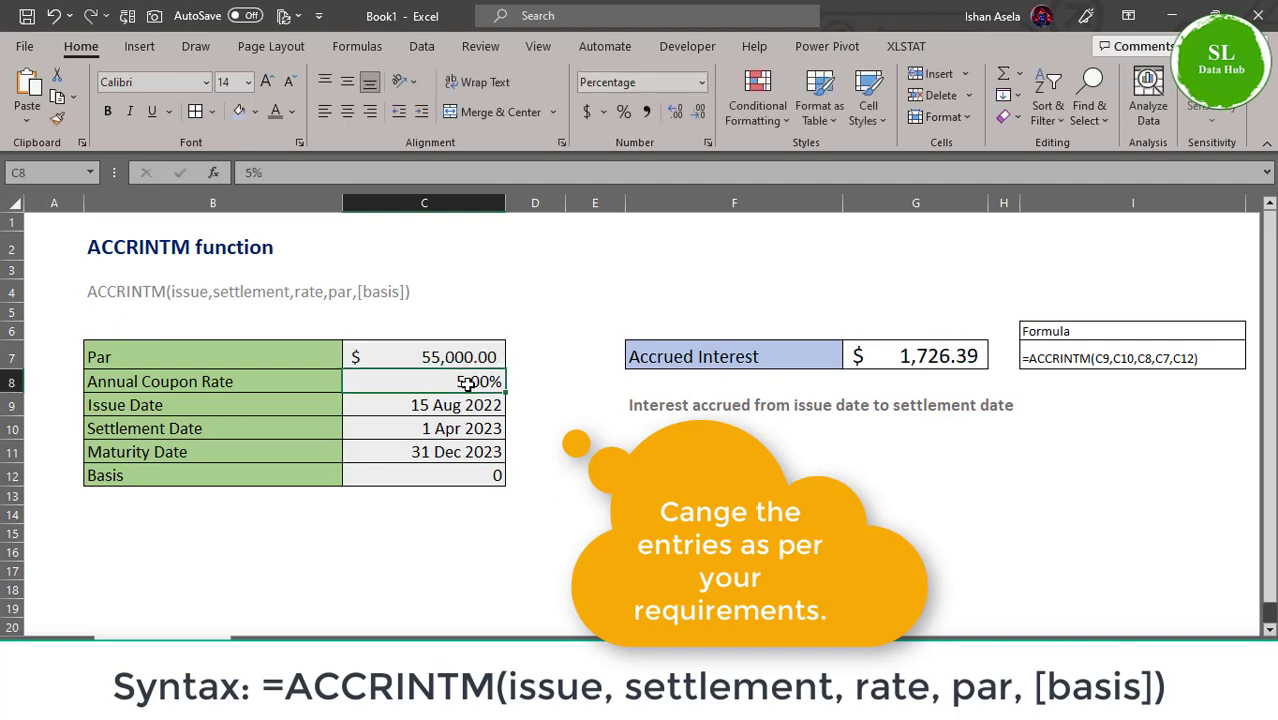
click(518, 411)
click(444, 375)
- Set the annual coupon rate in C8 to 10%, then to 20%
click(252, 174)
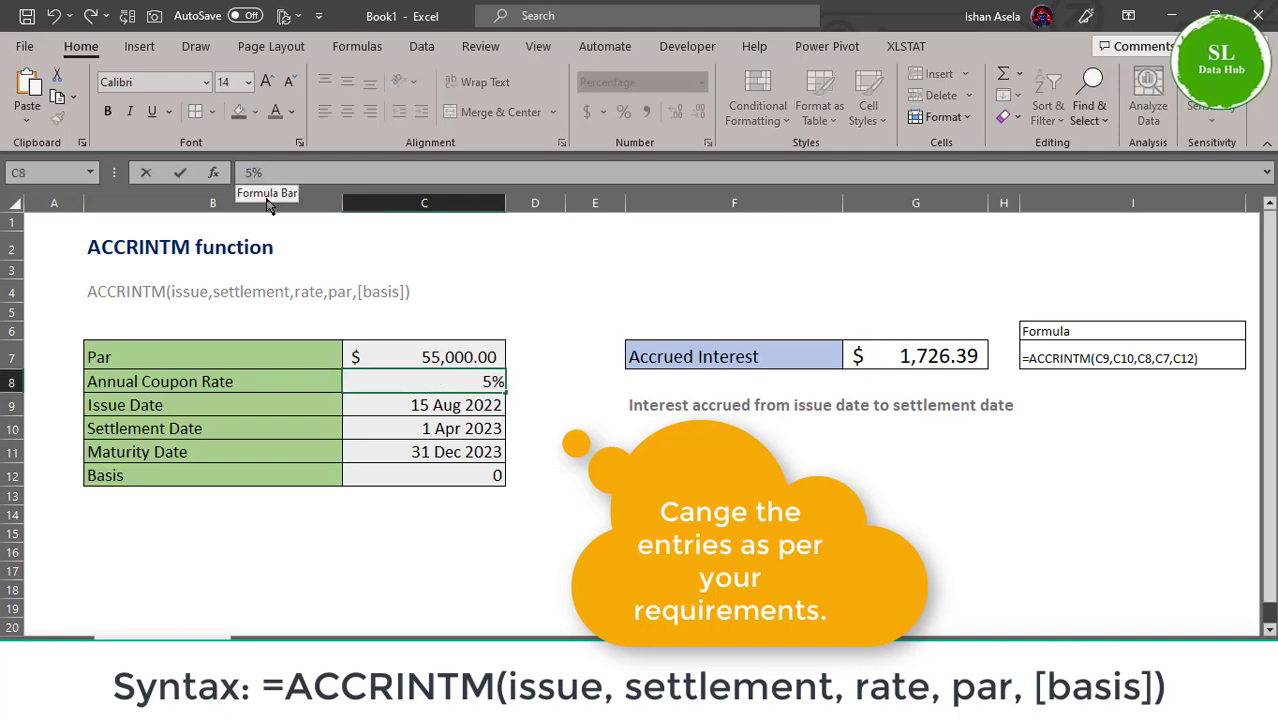
key(BackSpace)
text(10)
key(Return)
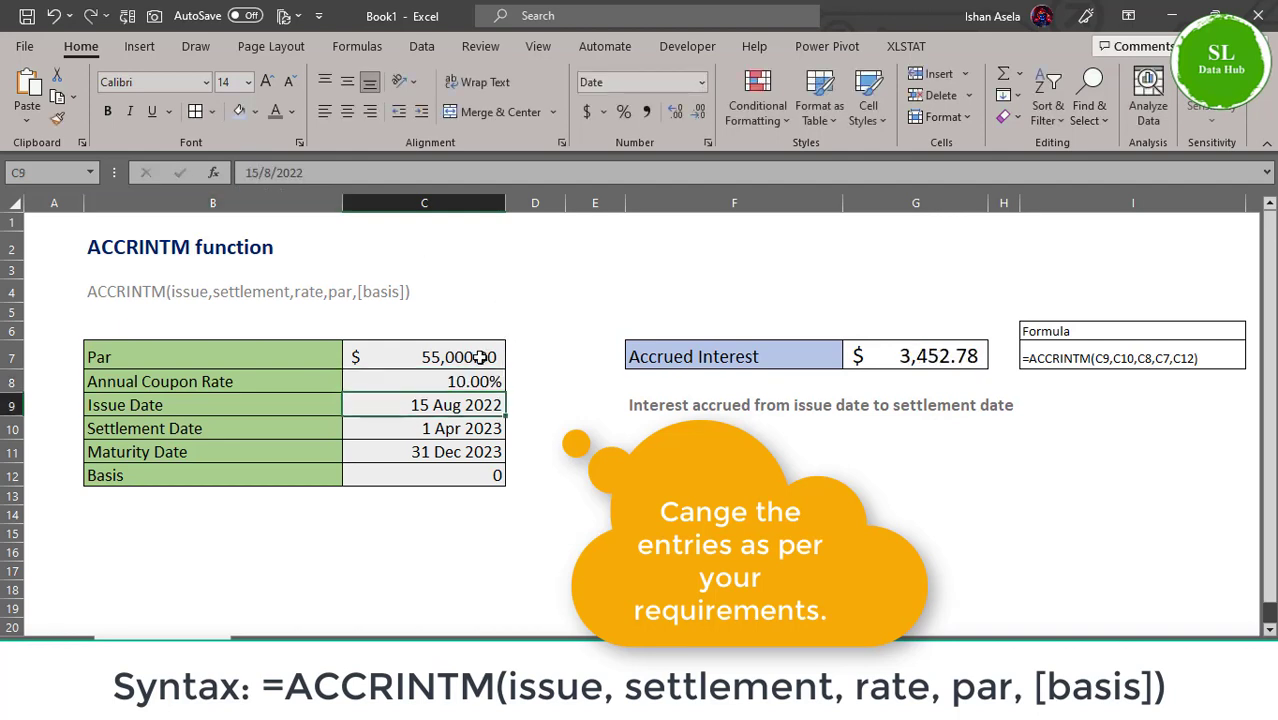
click(455, 380)
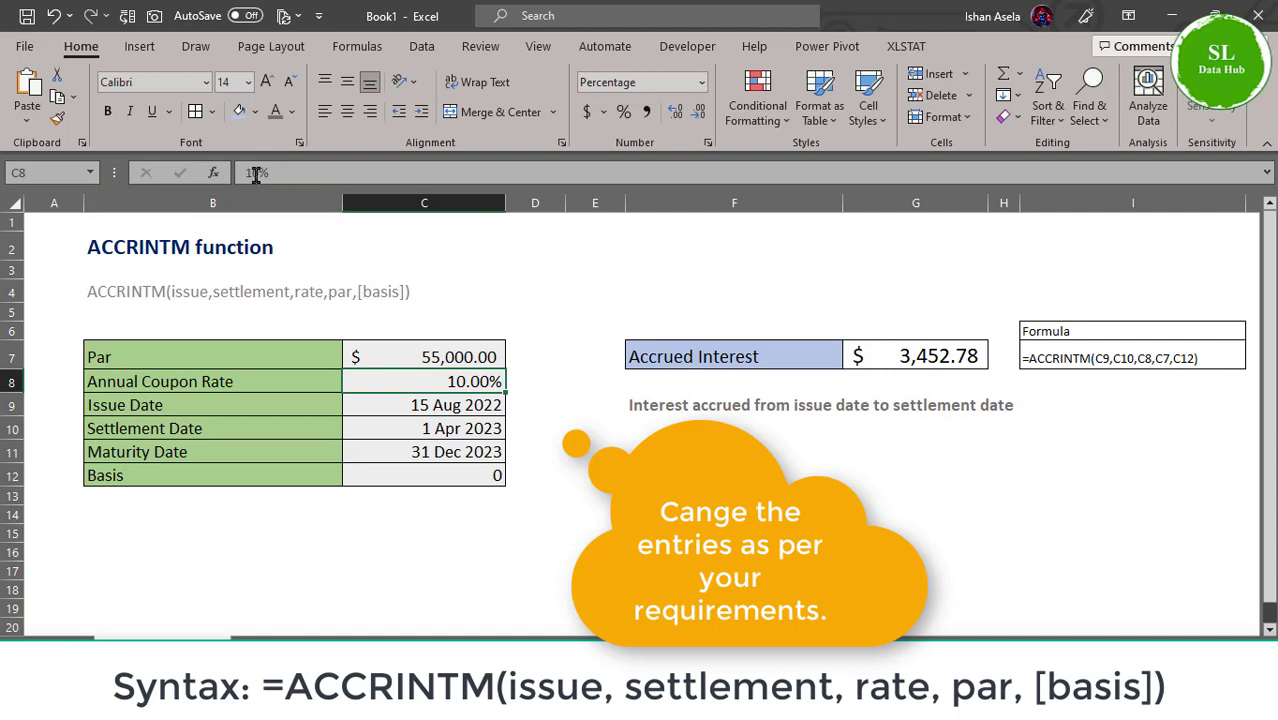
key(F2)
key(BackSpace)
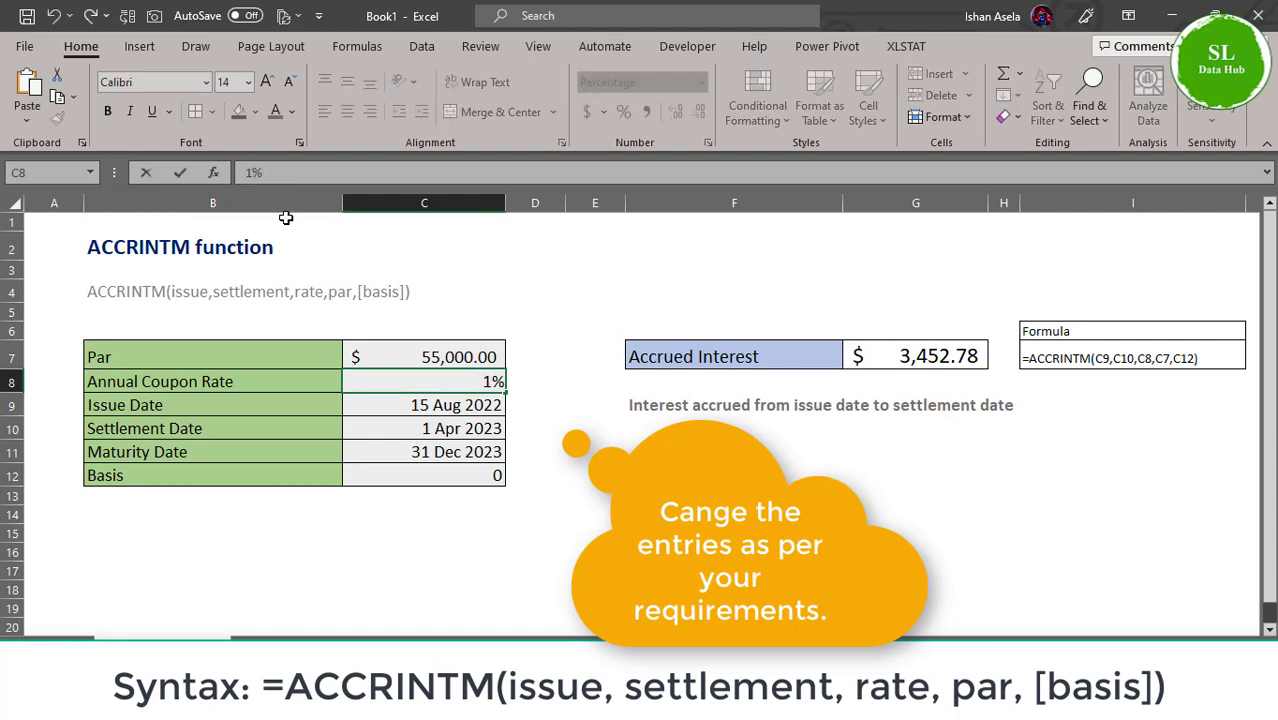
key(BackSpace)
text(20)
key(Return)
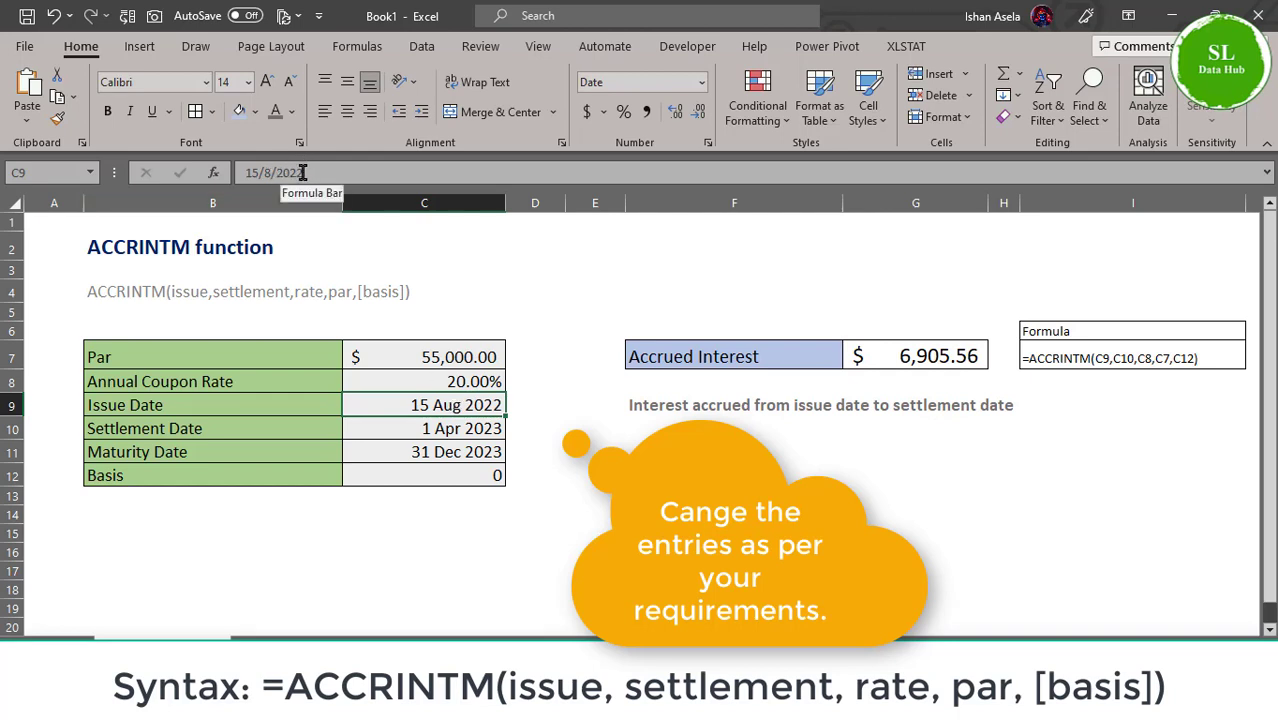
- Change the issue date in C9 to 2/5/2019 (2 May 2019)
click(257, 172)
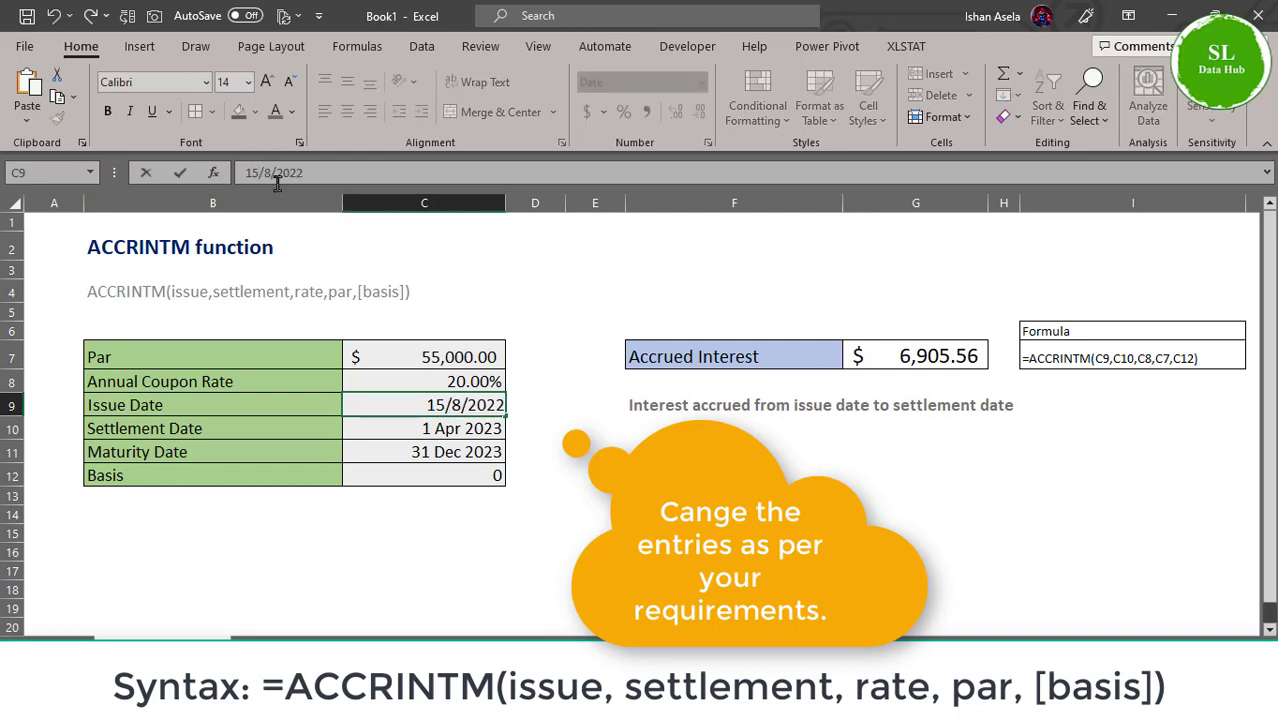
key(BackSpace)
key(BackSpace)
text(2)
key(BackSpace)
text(5)
key(BackSpace)
key(BackSpace)
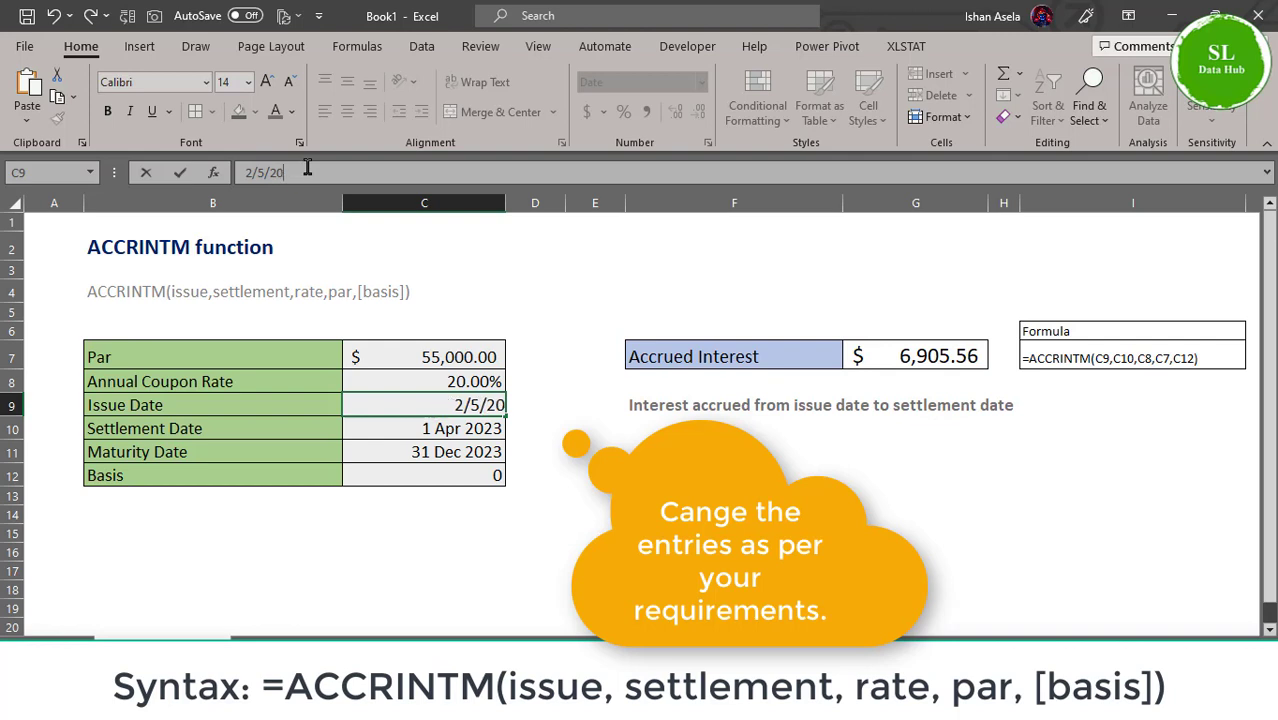
text(19)
key(Return)
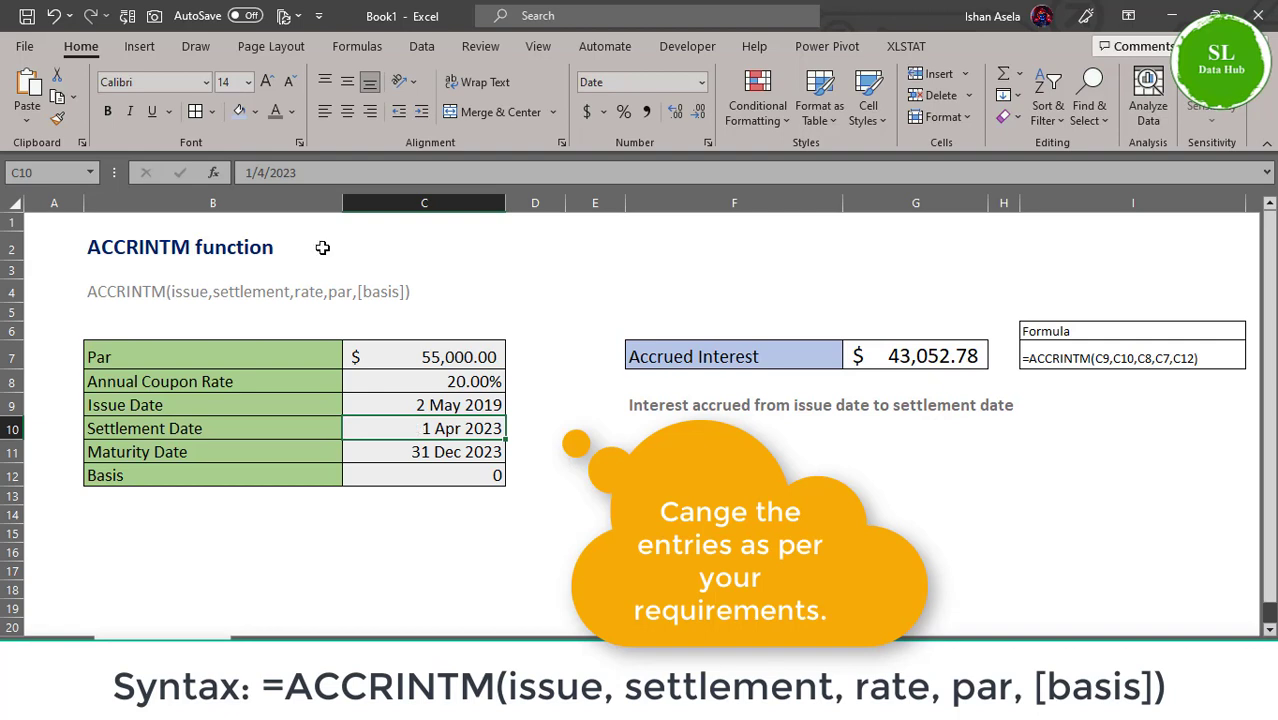
- Change the settlement date in C10 to 10/6/2023 (10 Jun 2023)
click(298, 172)
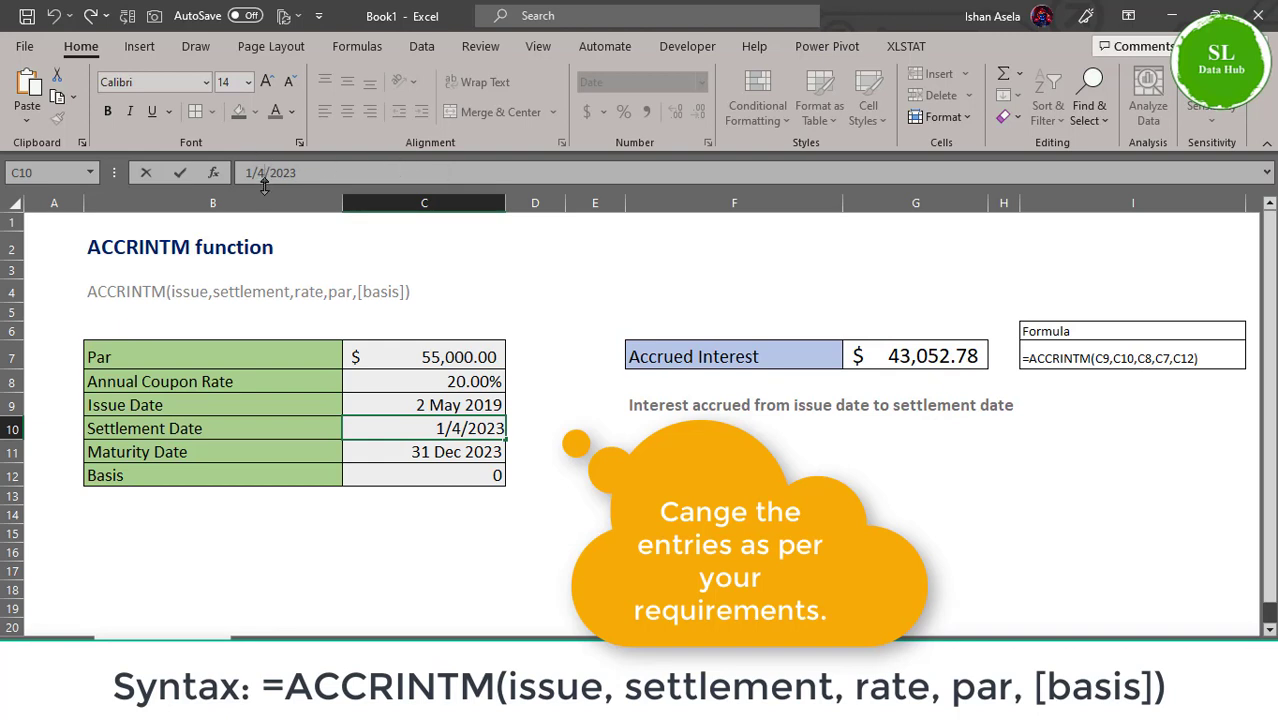
key(BackSpace)
text(6)
click(251, 172)
key(Delete)
text(1)
text(0)
key(Return)
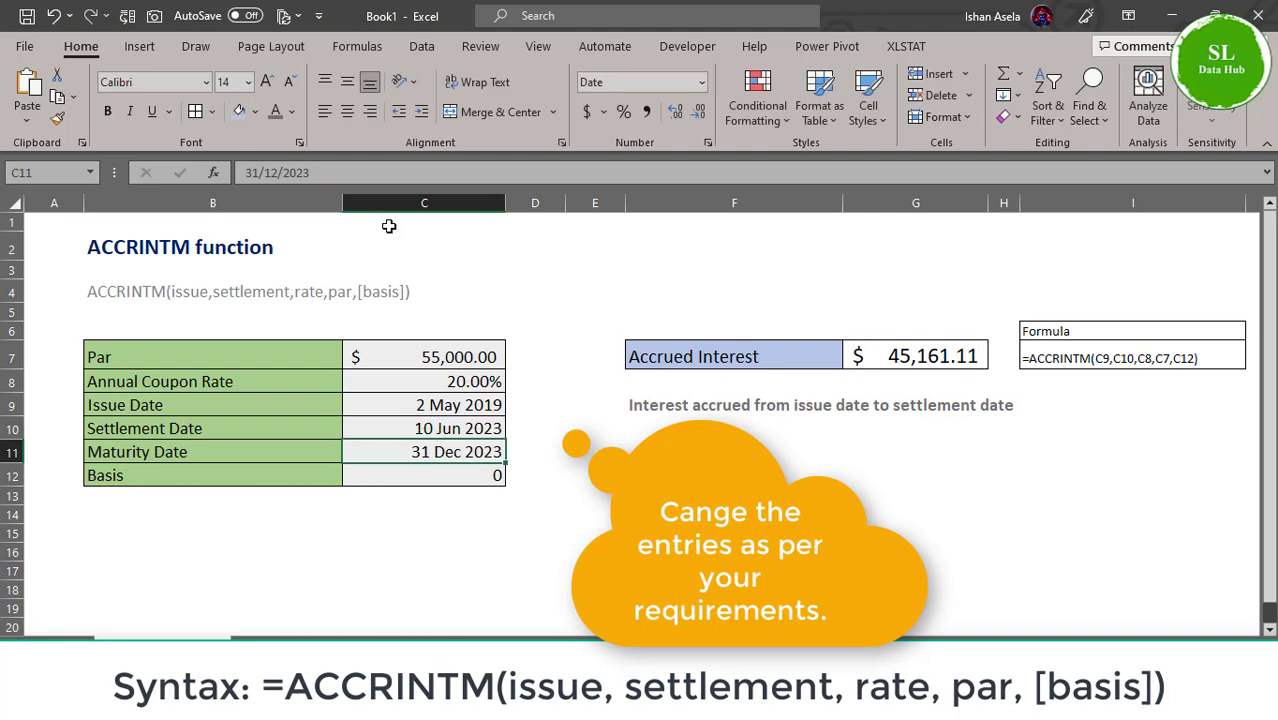
- Enter basis 1, 2, then 3 in C12, ending with accrued interest of $45,205.48
click(482, 480)
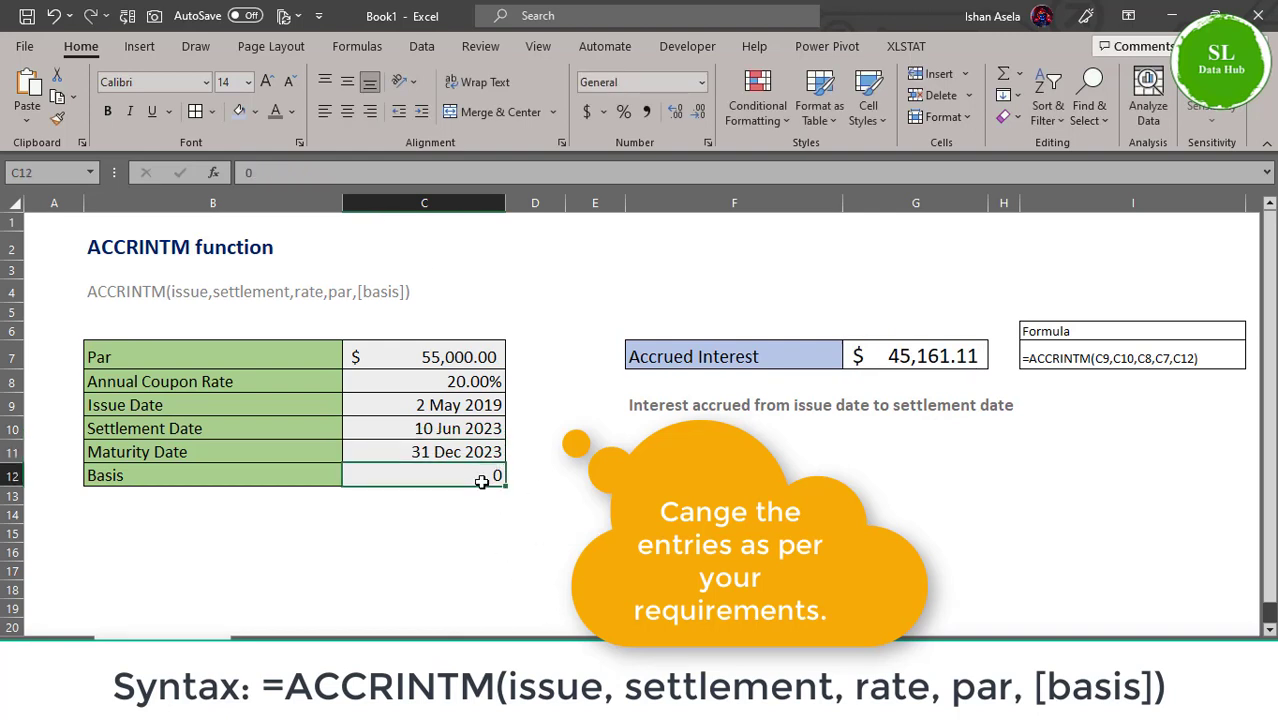
text(1)
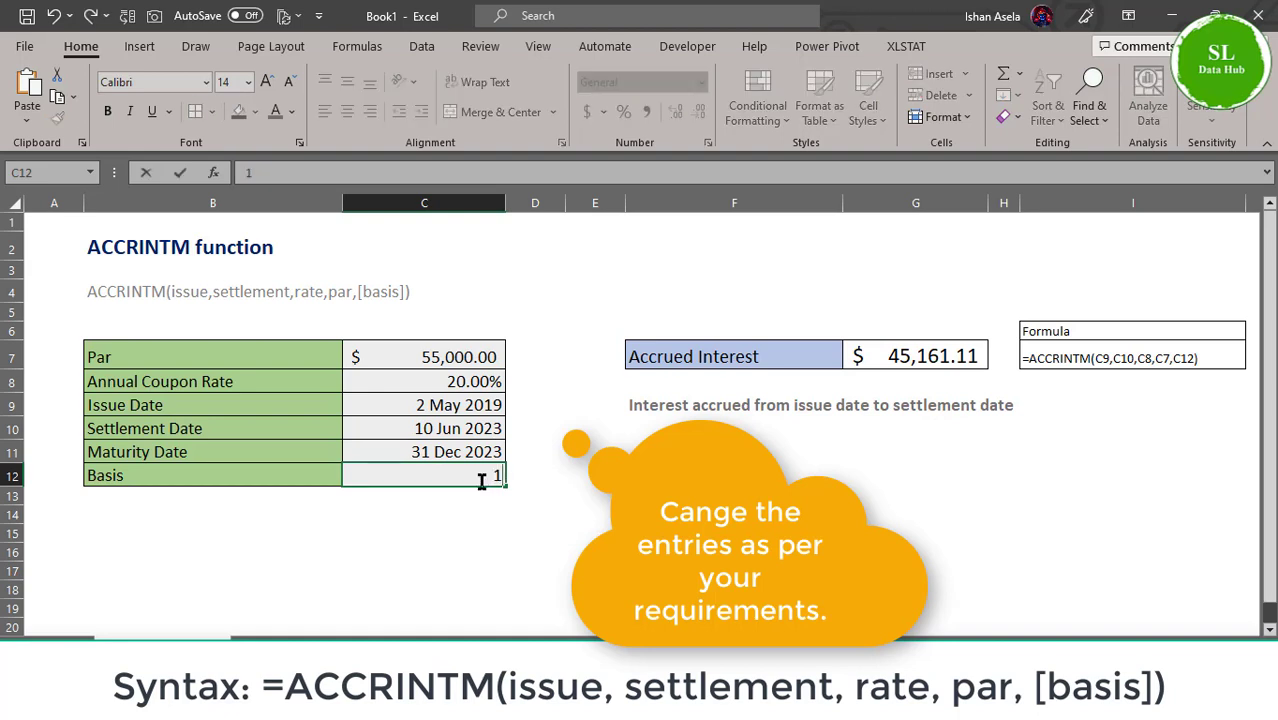
key(Return)
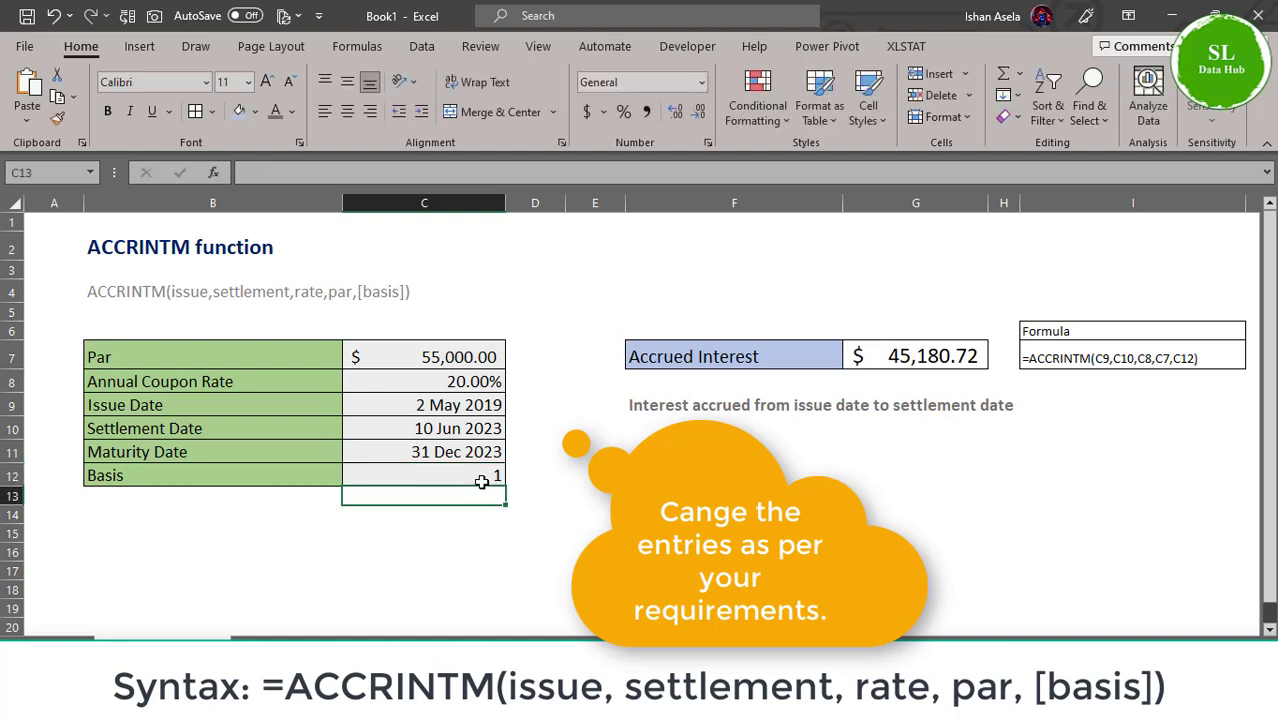
click(484, 477)
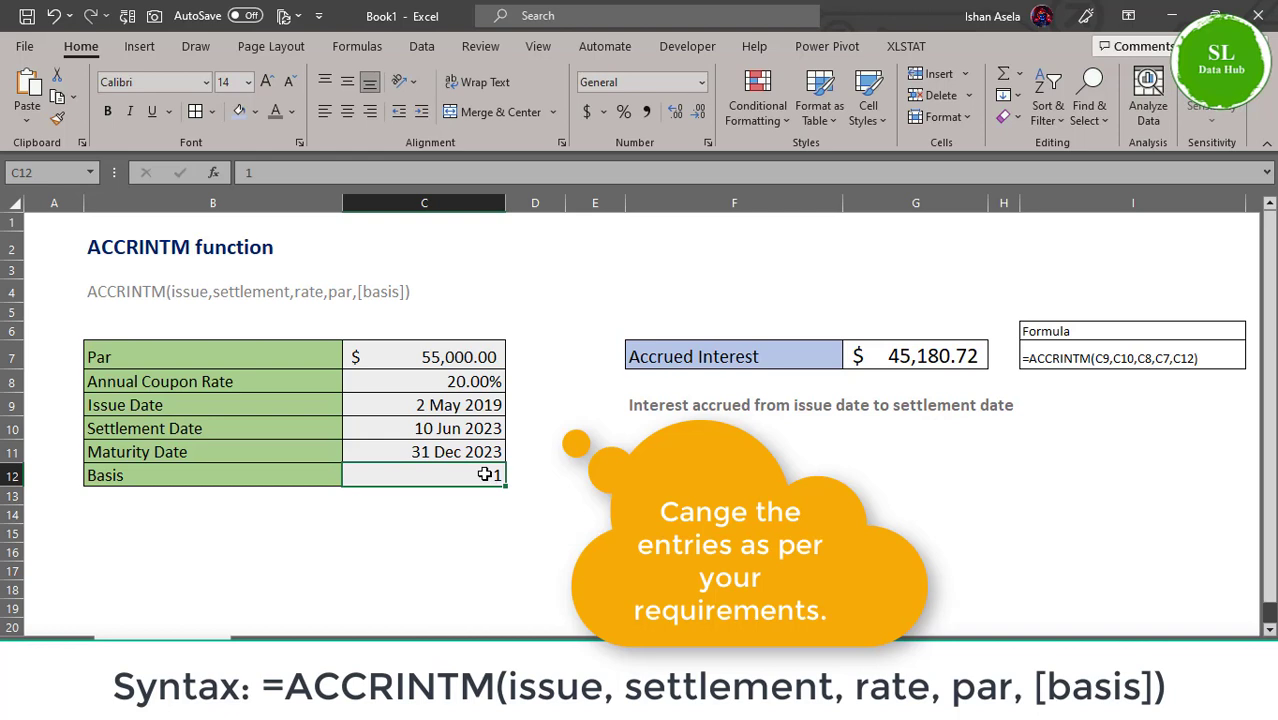
text(2)
key(Return)
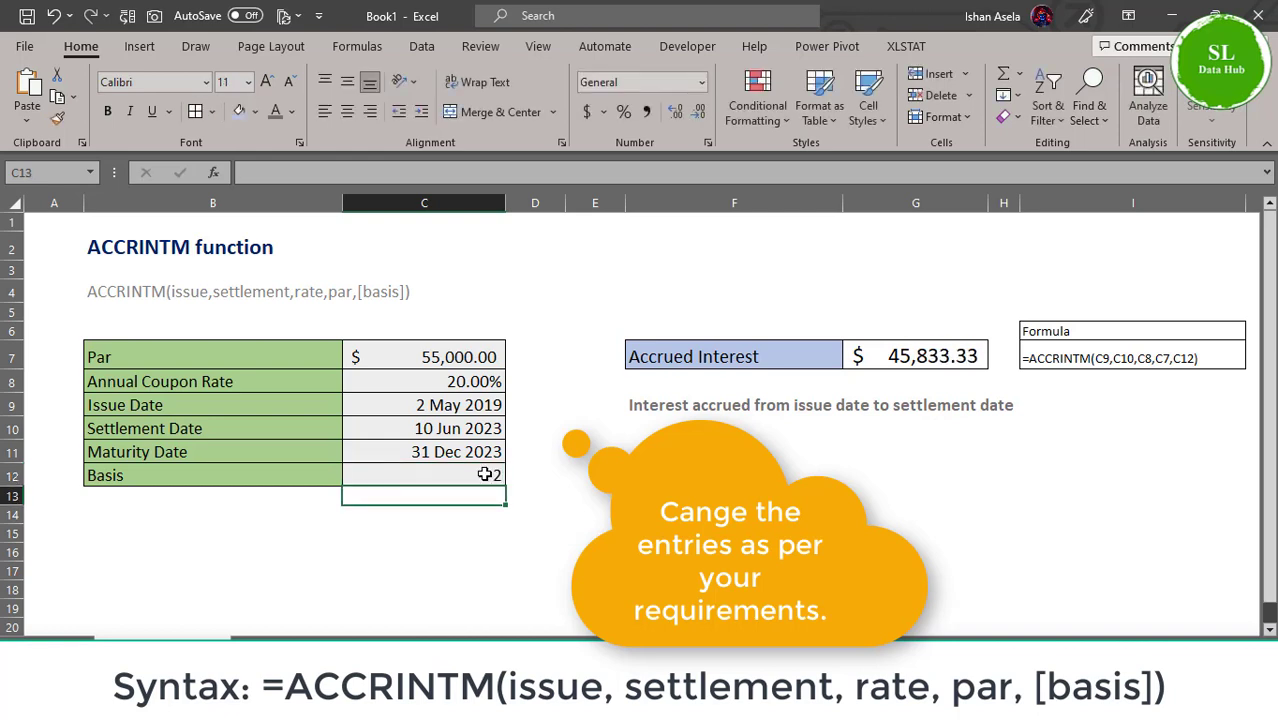
click(484, 475)
text(3)
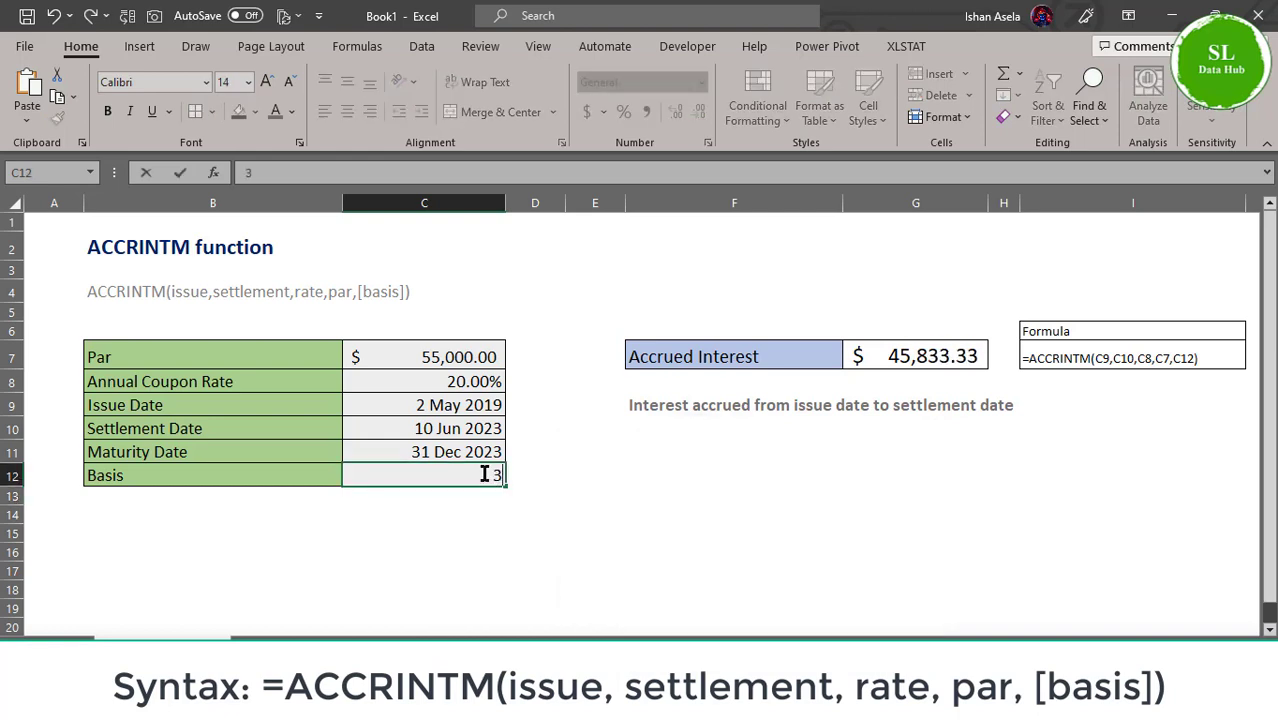
key(Return)
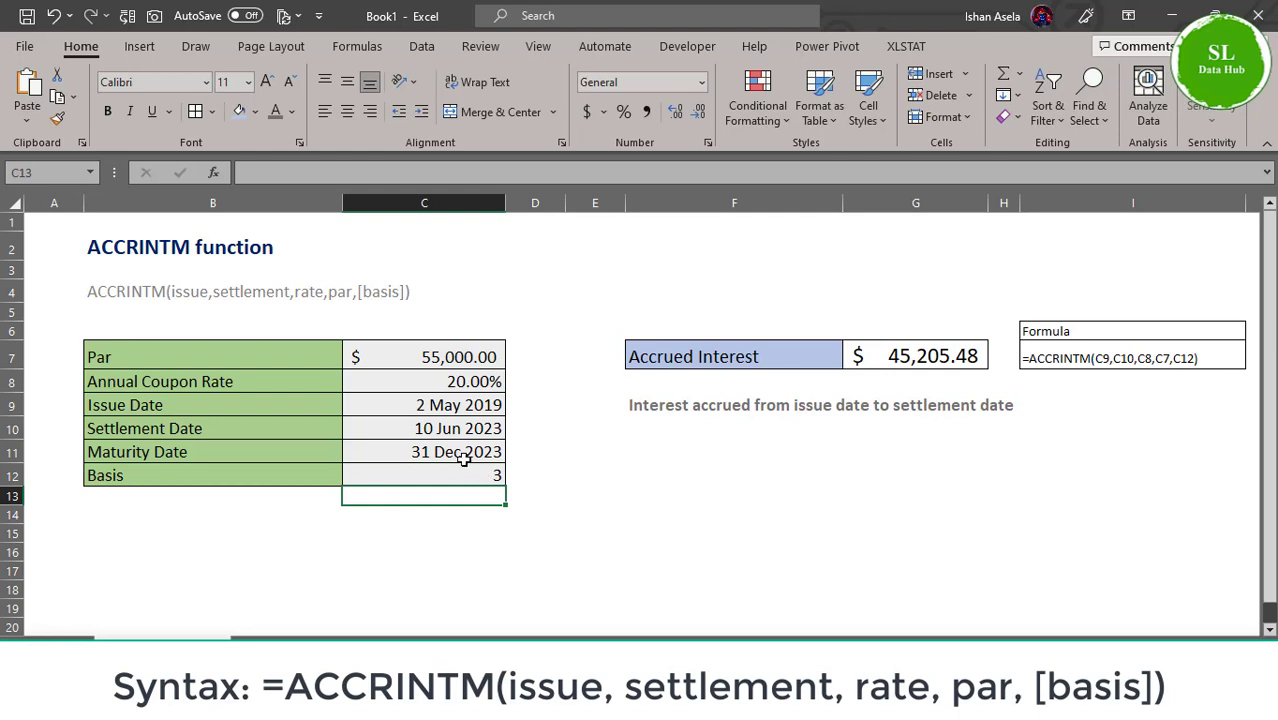
click(490, 558)
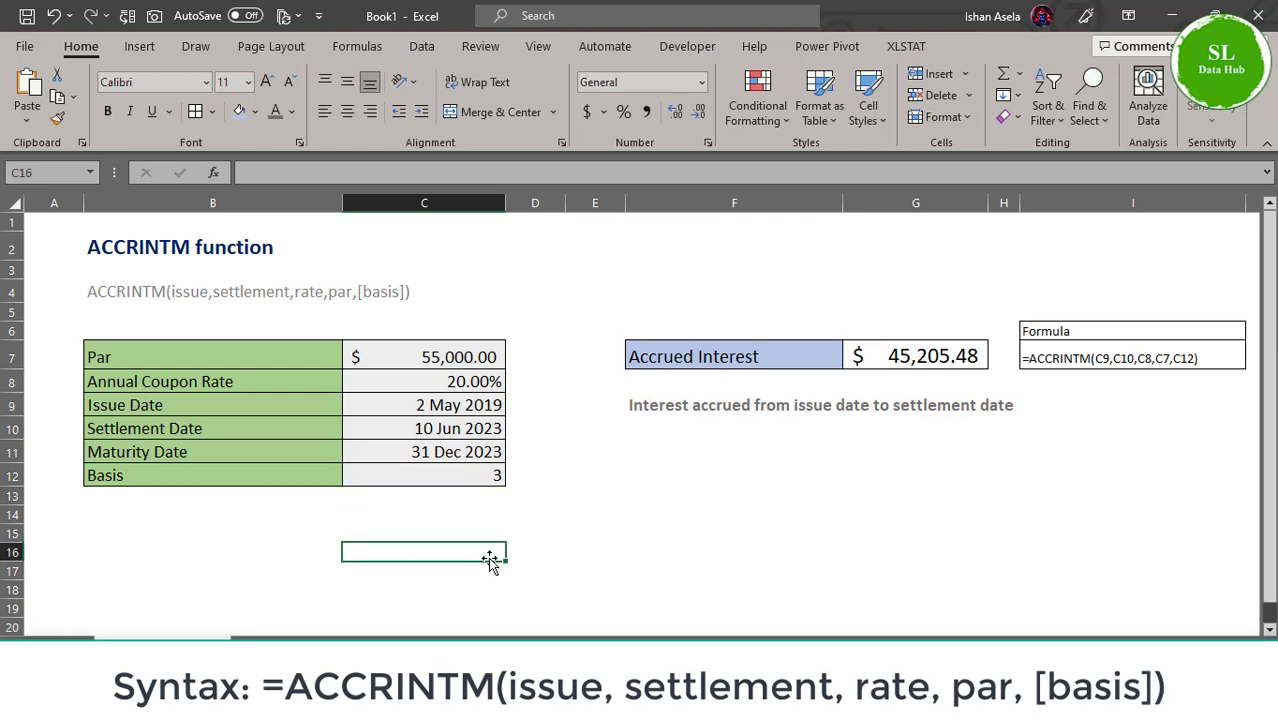